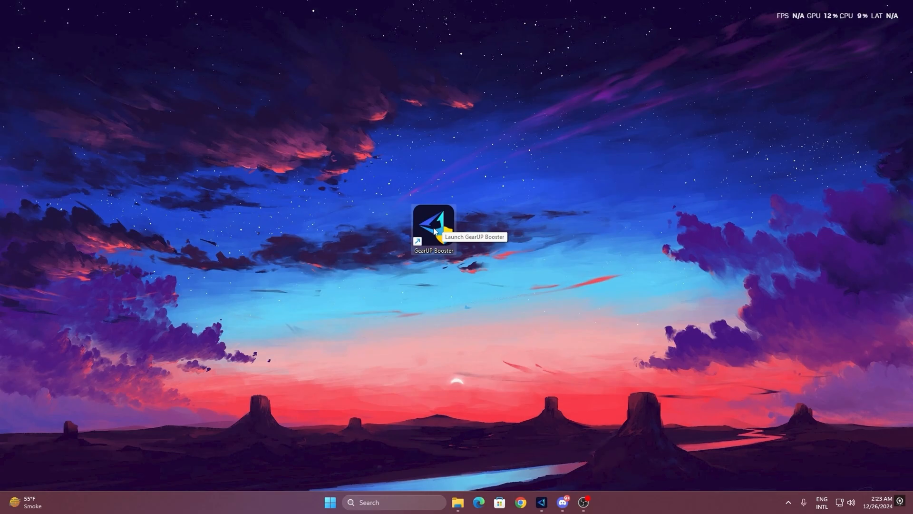
# Launch GearUP Booster, browse the Games list, return Home and start boosting Fortnite
pyautogui.doubleClick(431, 230)
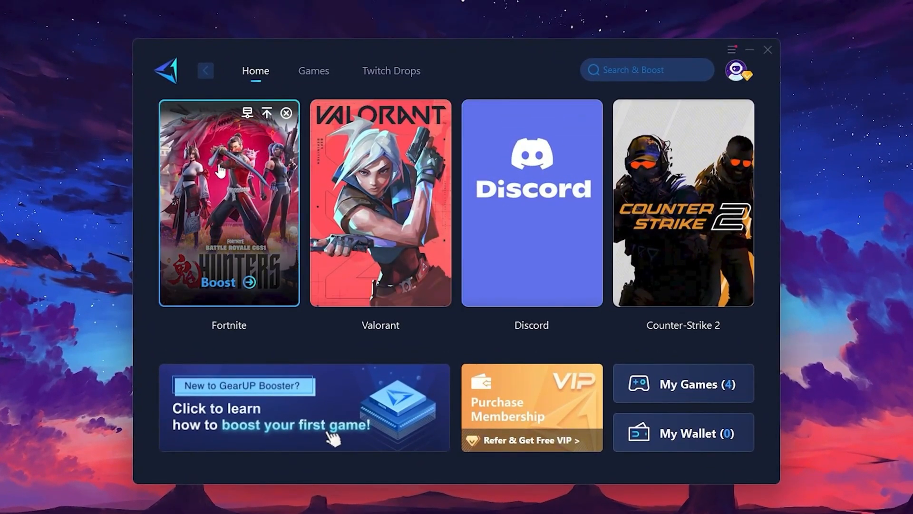
pyautogui.click(313, 71)
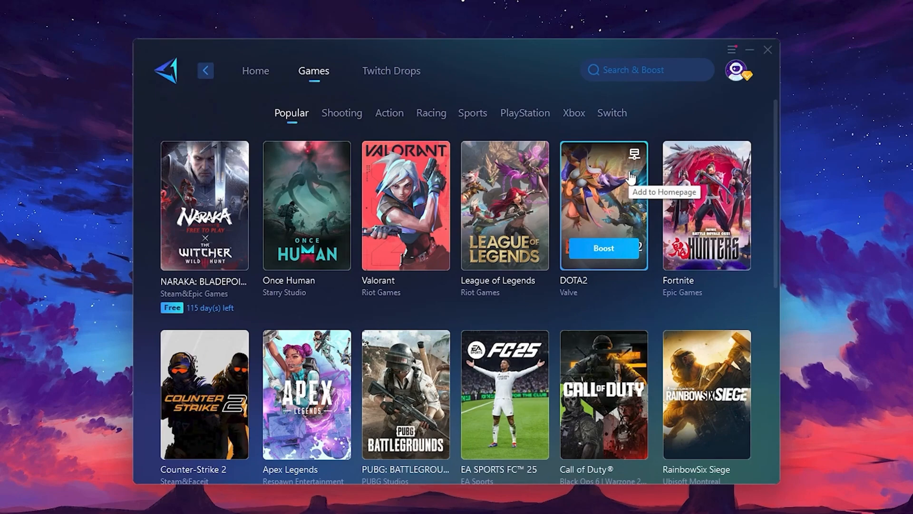
pyautogui.click(256, 71)
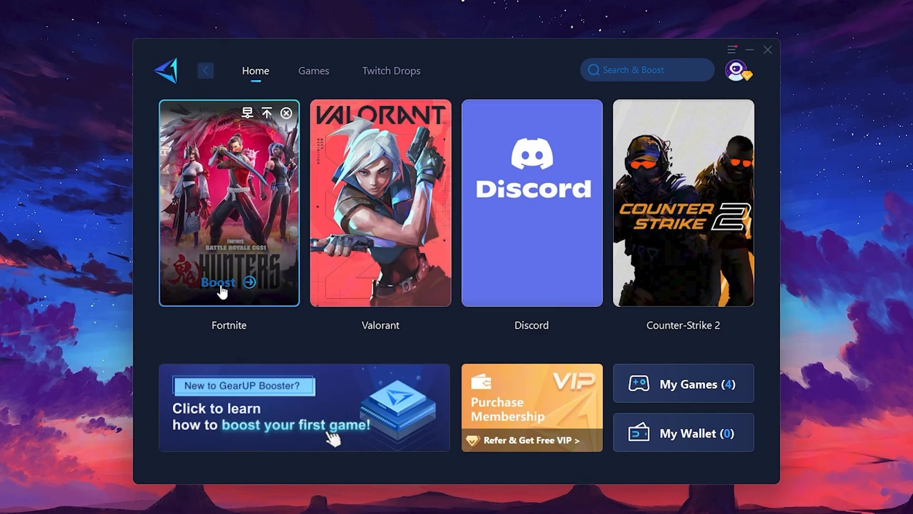
pyautogui.click(219, 284)
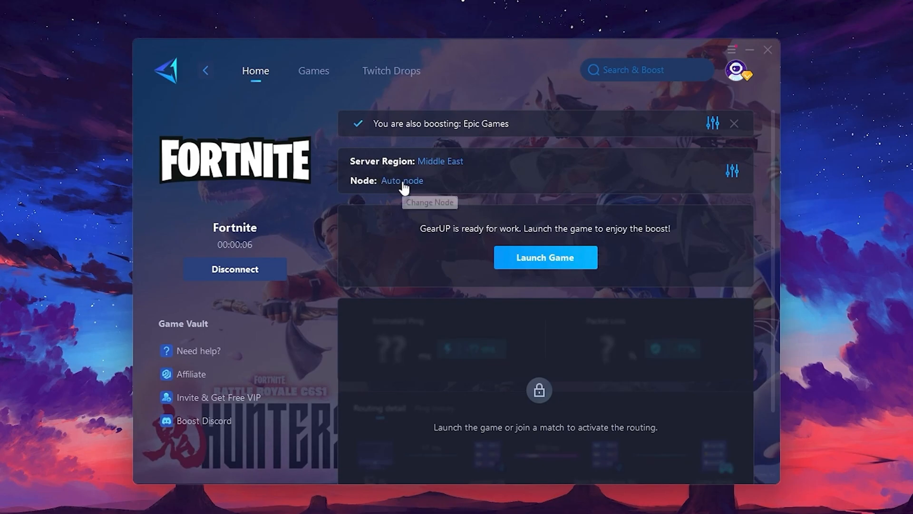
# Review the server region and node lists, keeping Middle East and the automatic node
pyautogui.click(444, 161)
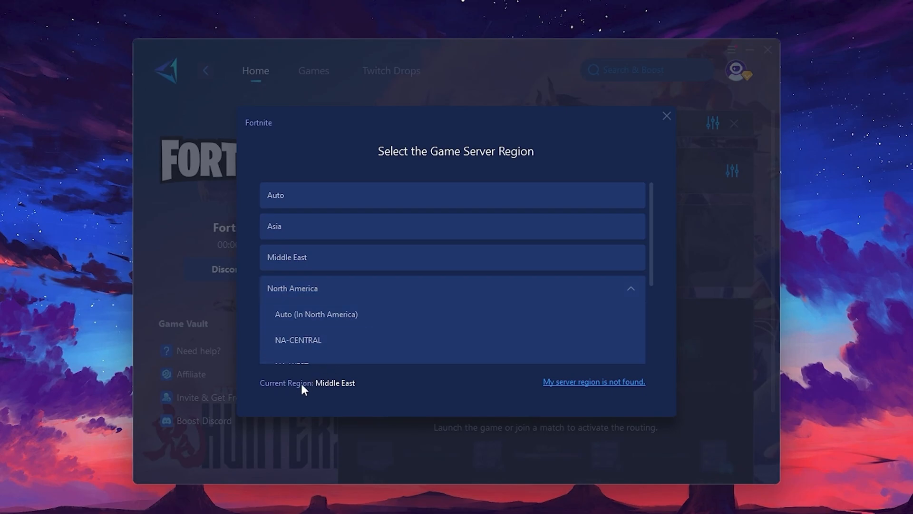
pyautogui.scroll(-2, 411, 271)
pyautogui.scroll(1, 379, 272)
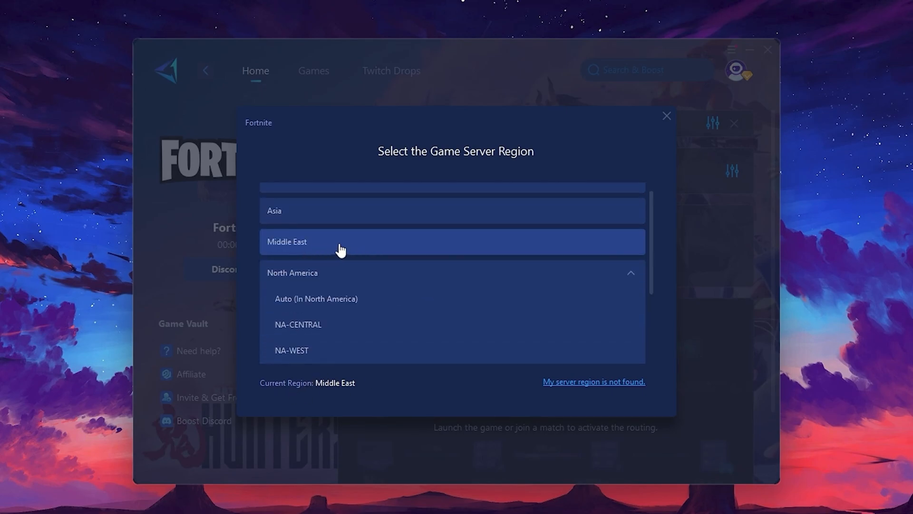
pyautogui.click(667, 116)
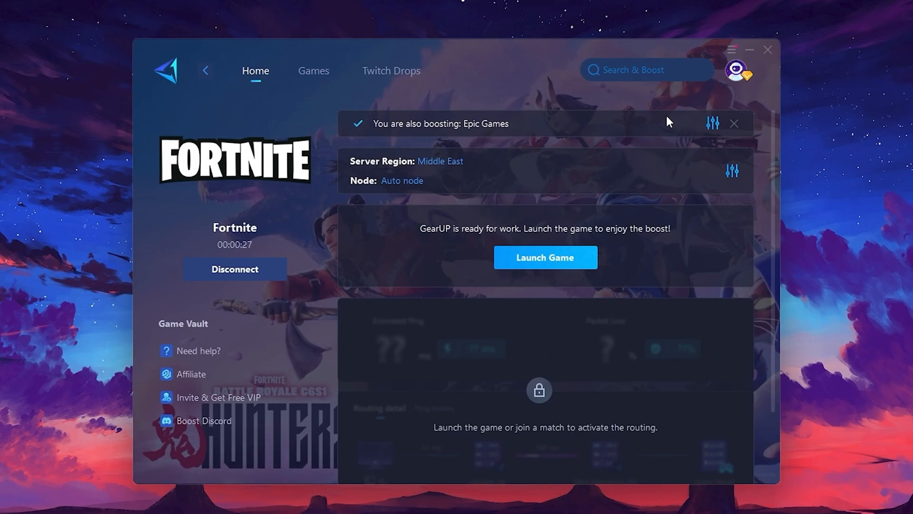
pyautogui.click(398, 183)
pyautogui.scroll(-2, 443, 280)
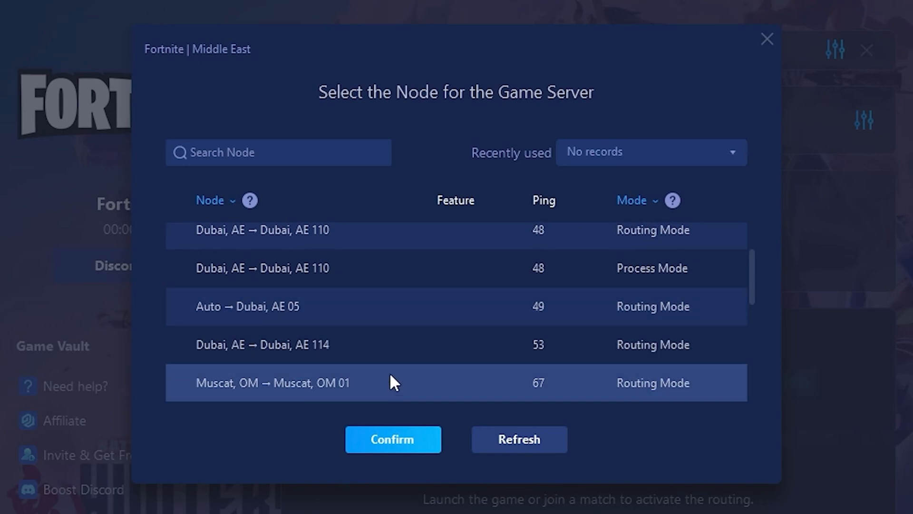
pyautogui.scroll(2, 517, 287)
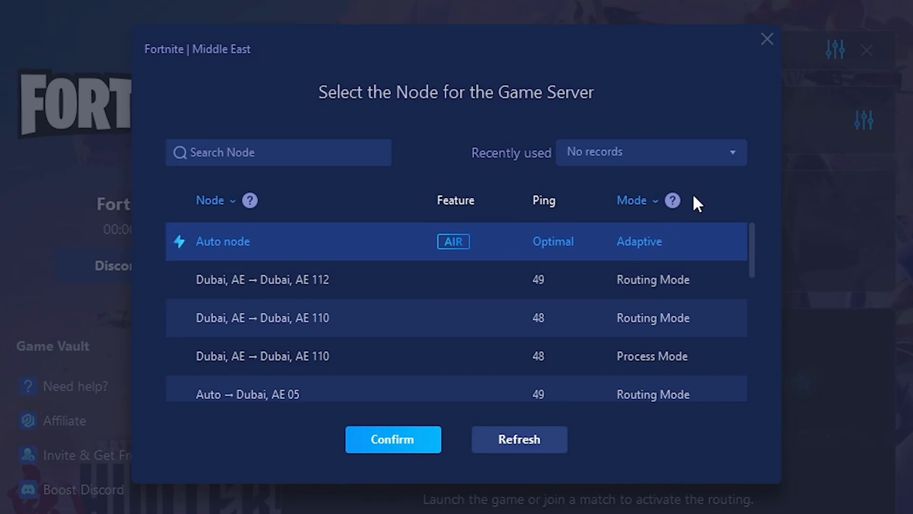
pyautogui.click(768, 39)
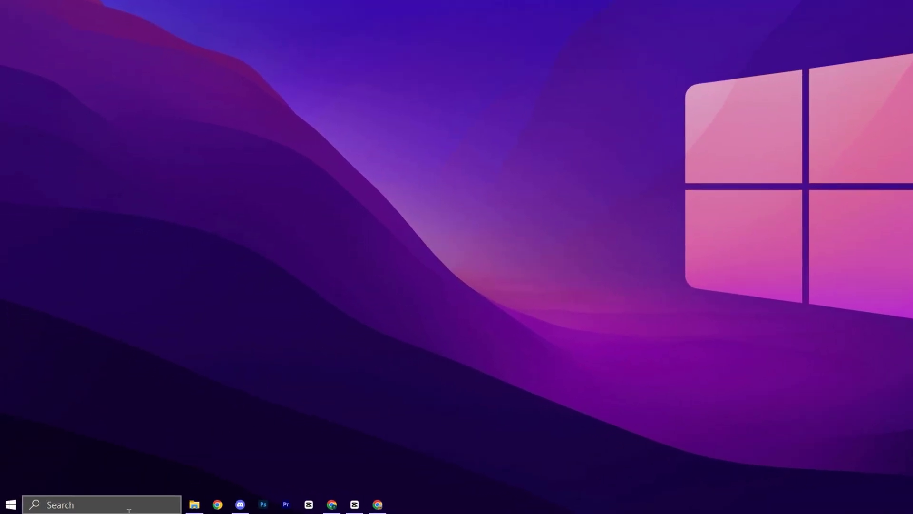
# Reach the firewall's allowed-apps list via Windows search and unlock it for editing
pyautogui.click(100, 505)
pyautogui.write('allow')
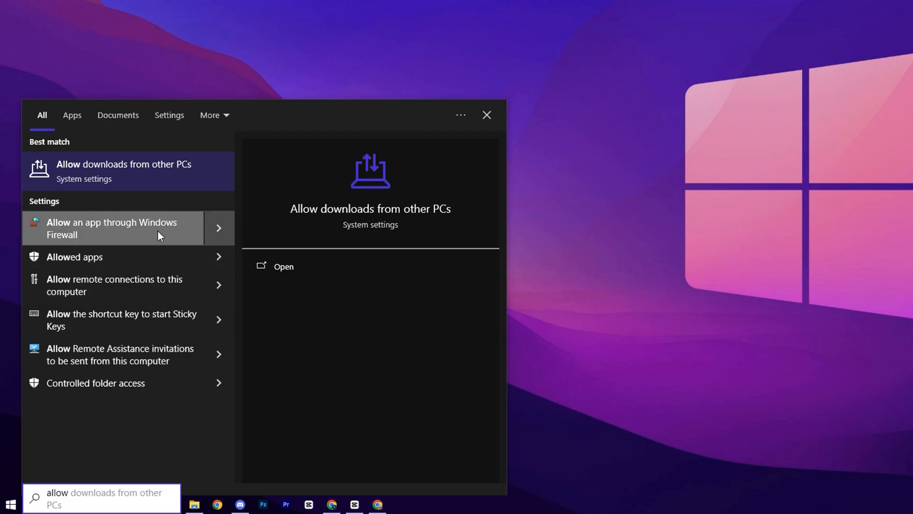
pyautogui.click(113, 226)
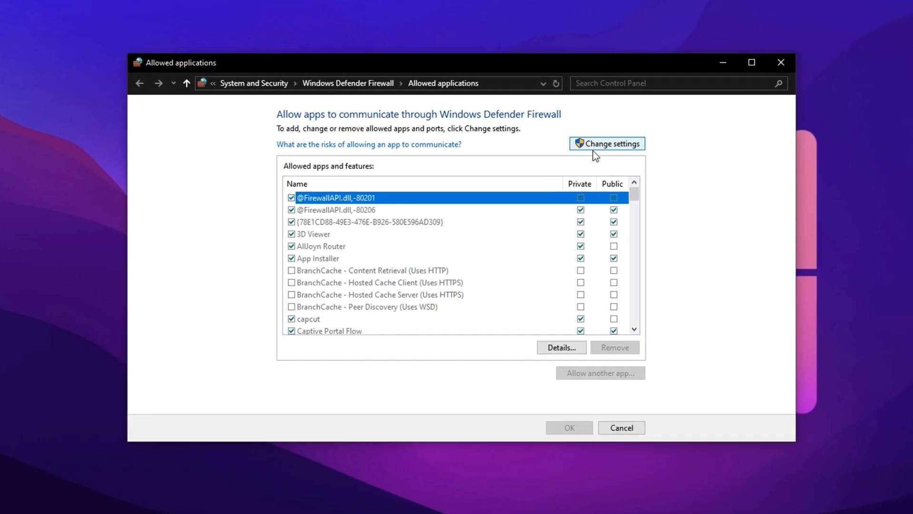
pyautogui.click(607, 144)
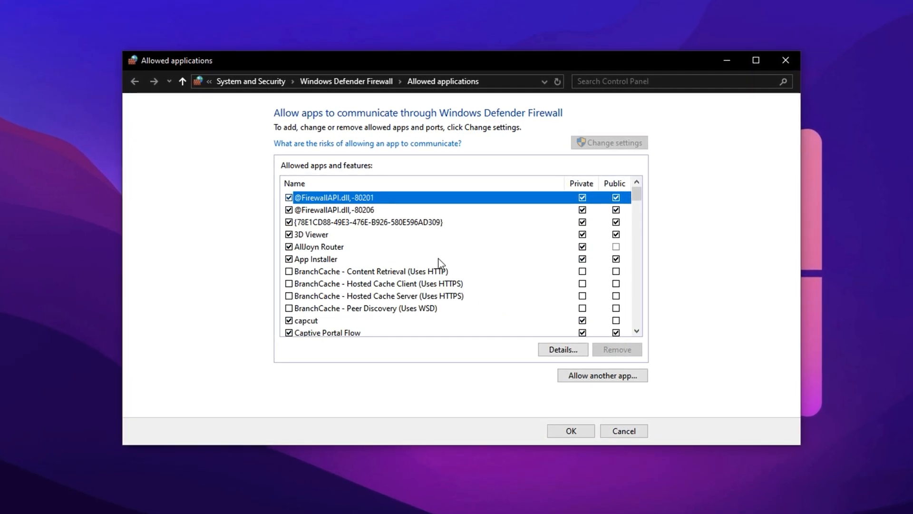
pyautogui.scroll(-3, 398, 277)
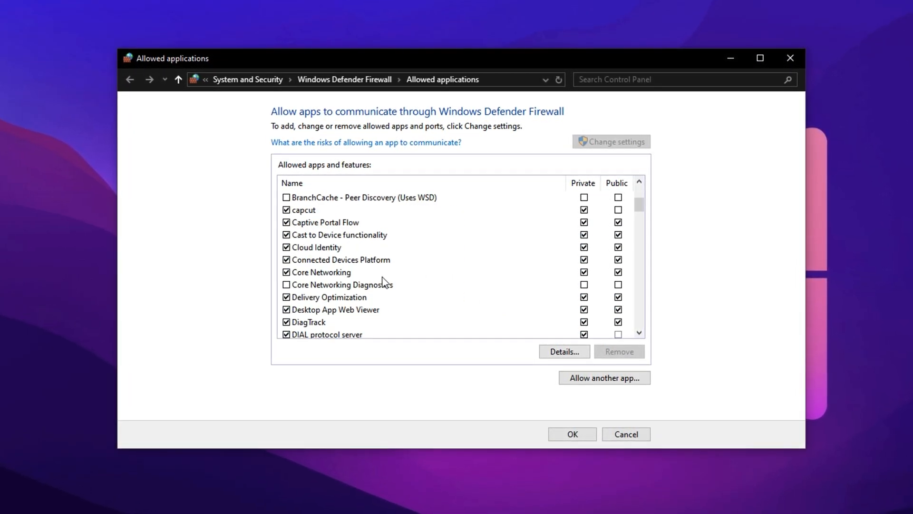
pyautogui.scroll(-2, 398, 277)
pyautogui.scroll(-2, 389, 279)
pyautogui.scroll(-1, 383, 283)
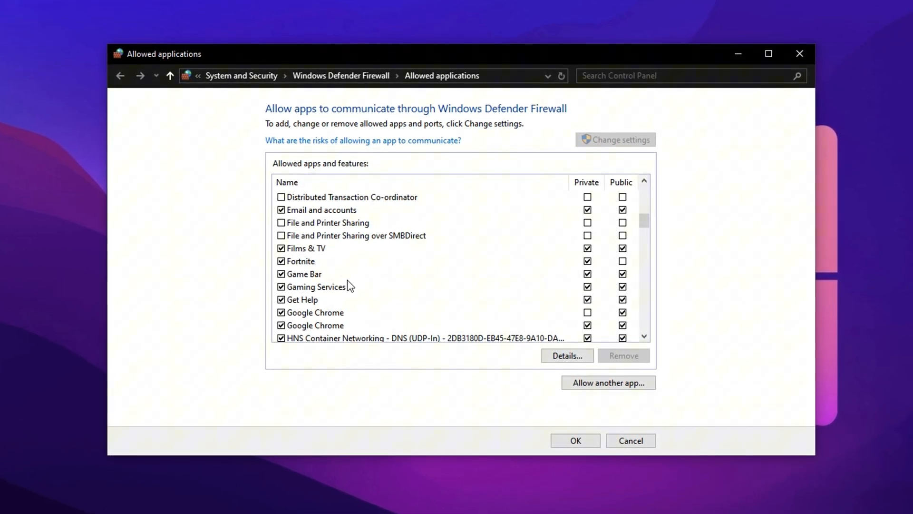
# Select Fortnite in the allowed-apps list and tick its Public networks checkbox
pyautogui.click(311, 263)
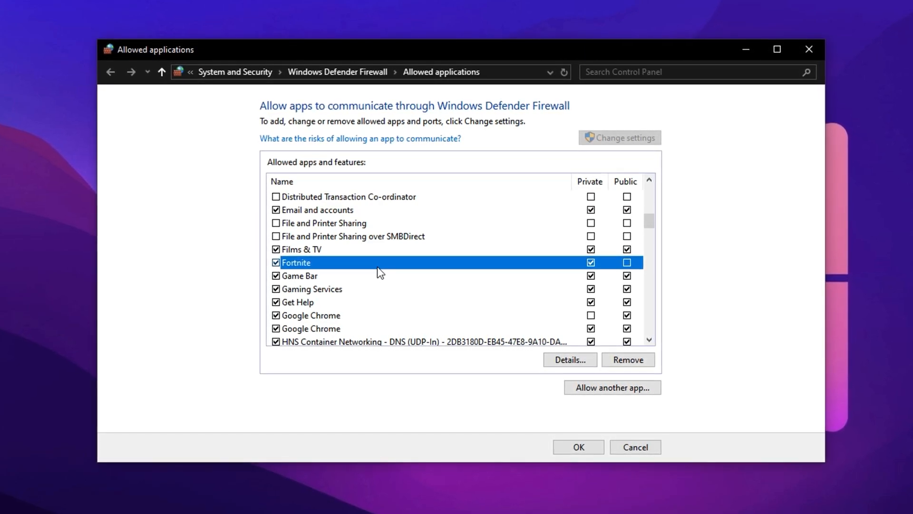
pyautogui.click(612, 387)
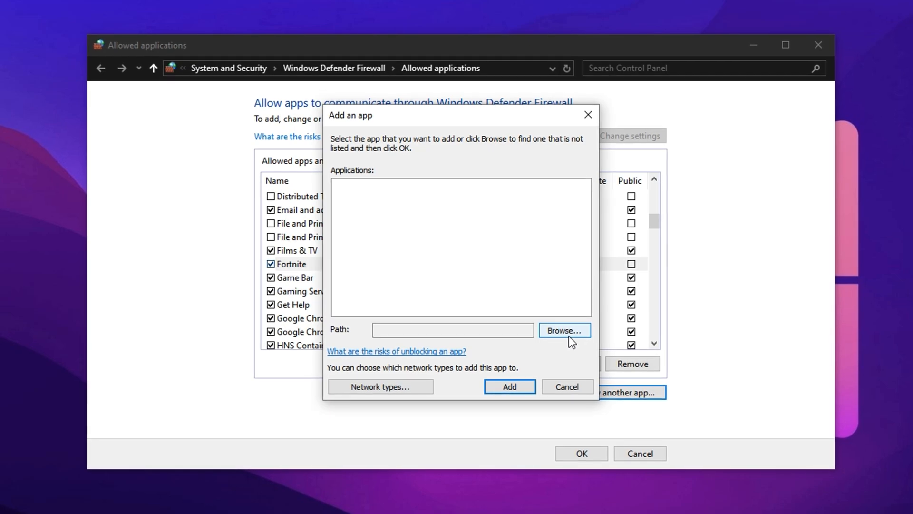
pyautogui.click(560, 392)
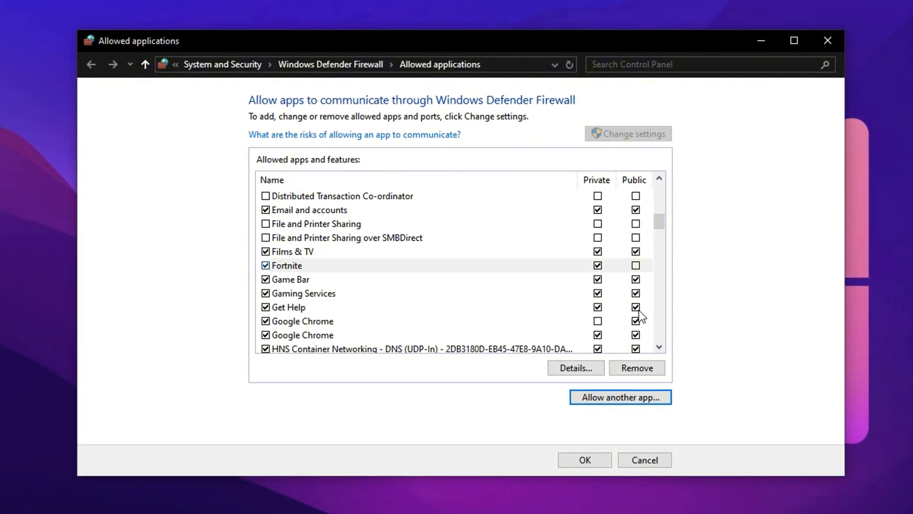
pyautogui.click(487, 268)
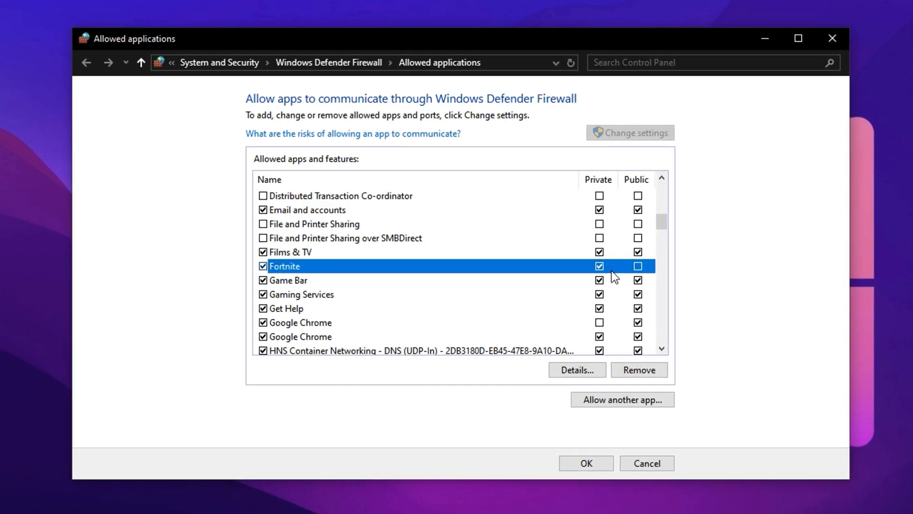
pyautogui.click(636, 266)
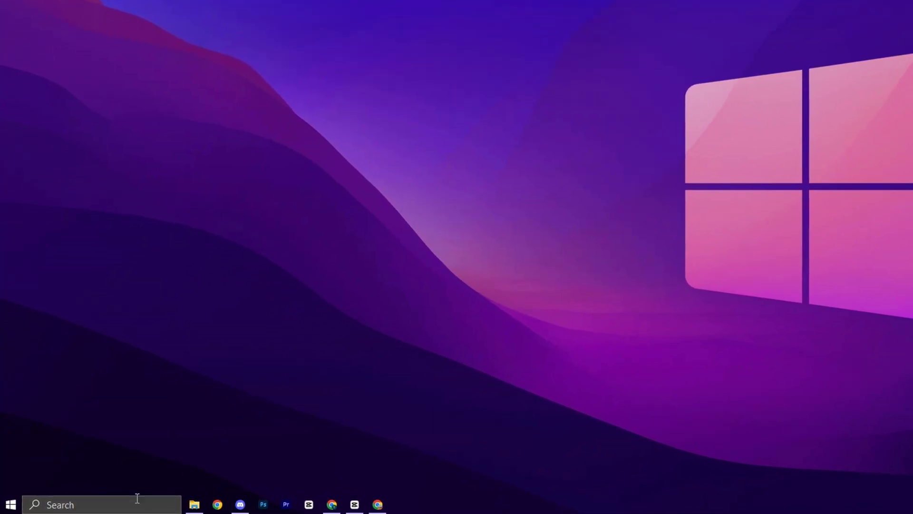
# Search Windows for 'vpn' and show the VPN settings page
pyautogui.click(103, 505)
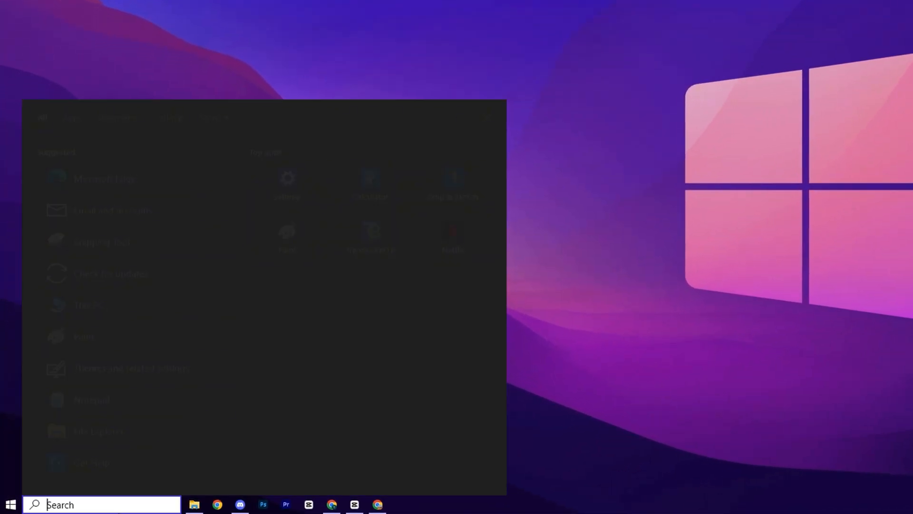
pyautogui.write('vpn')
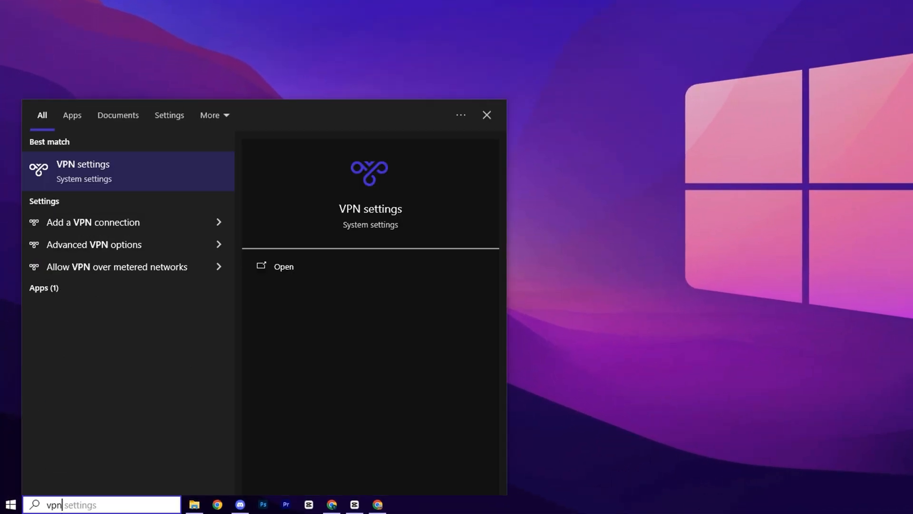
pyautogui.click(93, 171)
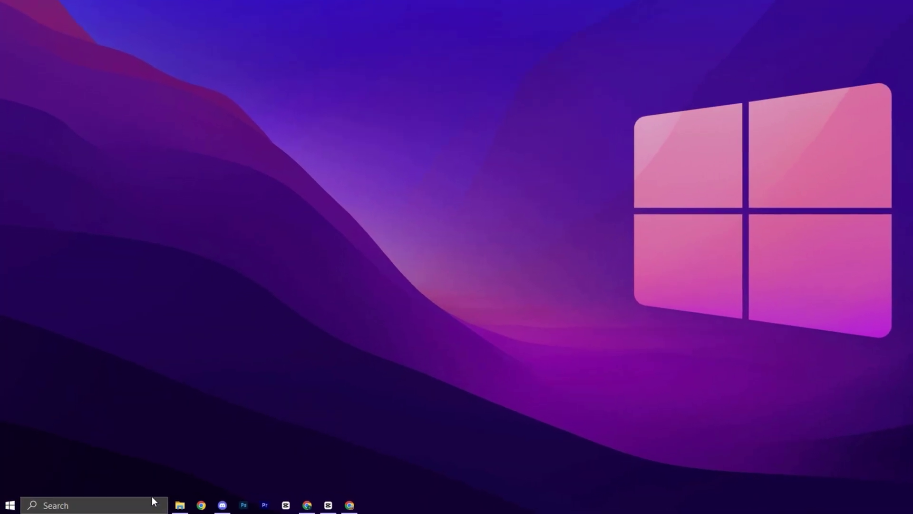
# Launch inetcpl.cpl, review LAN Settings on the Connections tab with proxy left off, and confirm OK
pyautogui.click(107, 504)
pyautogui.write('inetcpl.cpl')
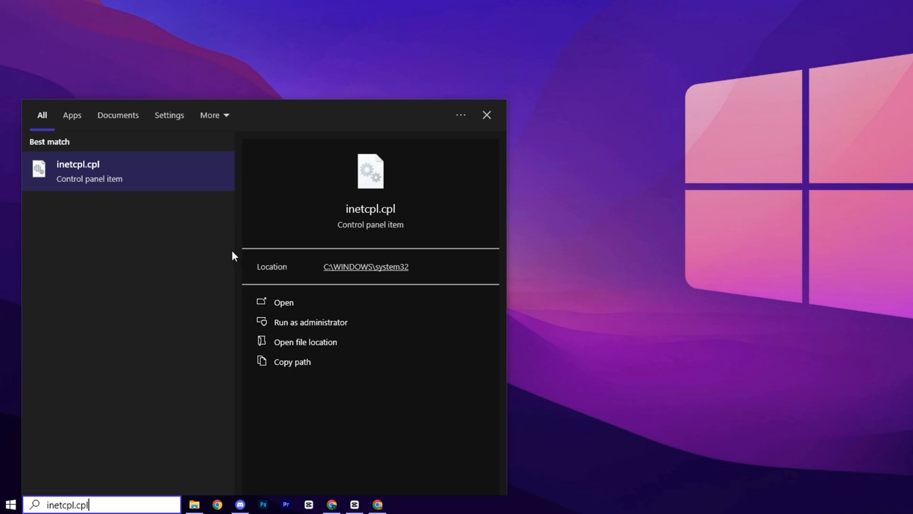
pyautogui.click(176, 174)
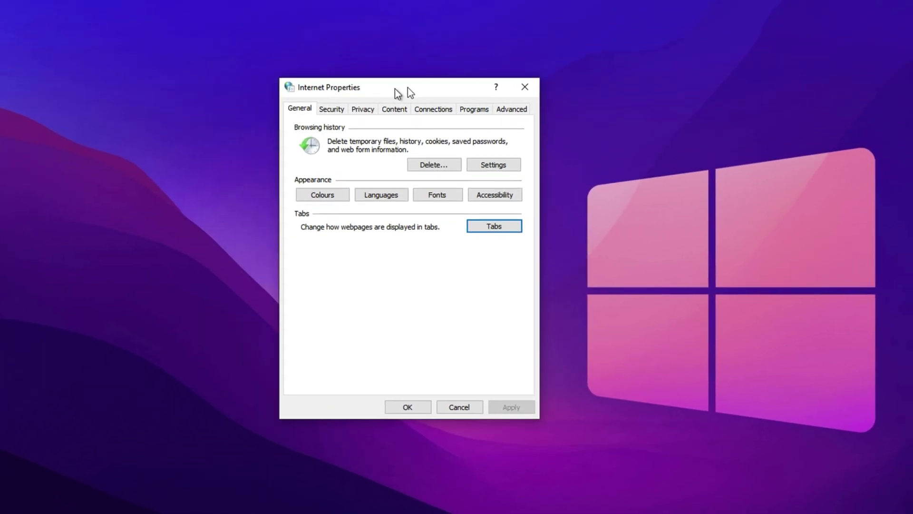
pyautogui.moveTo(397, 87); pyautogui.dragTo(444, 72)
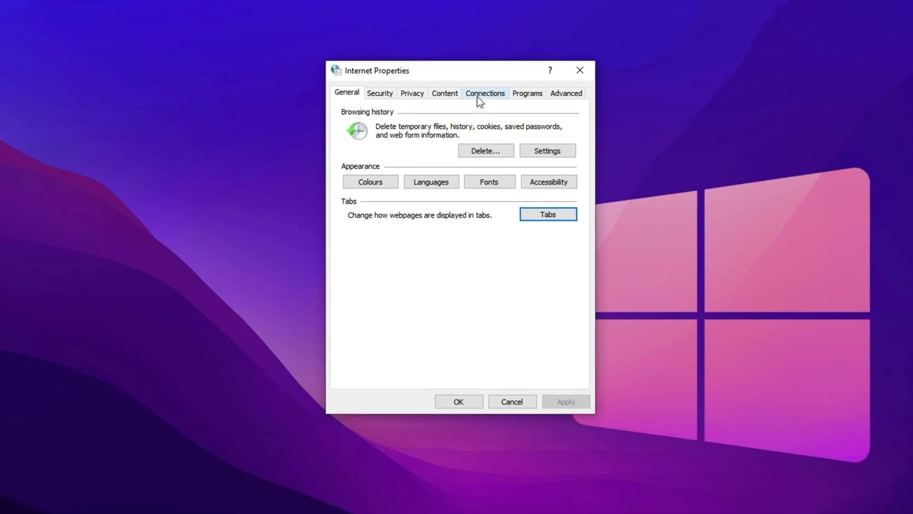
pyautogui.click(485, 94)
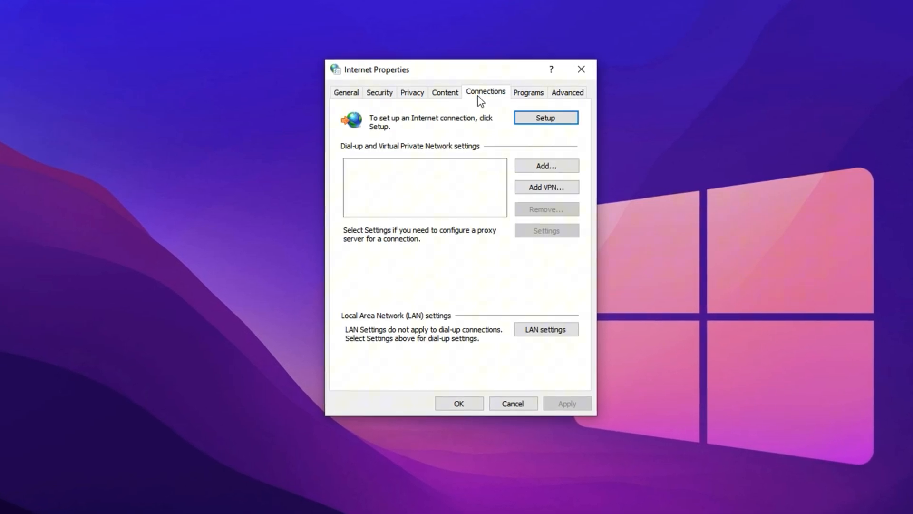
pyautogui.click(549, 333)
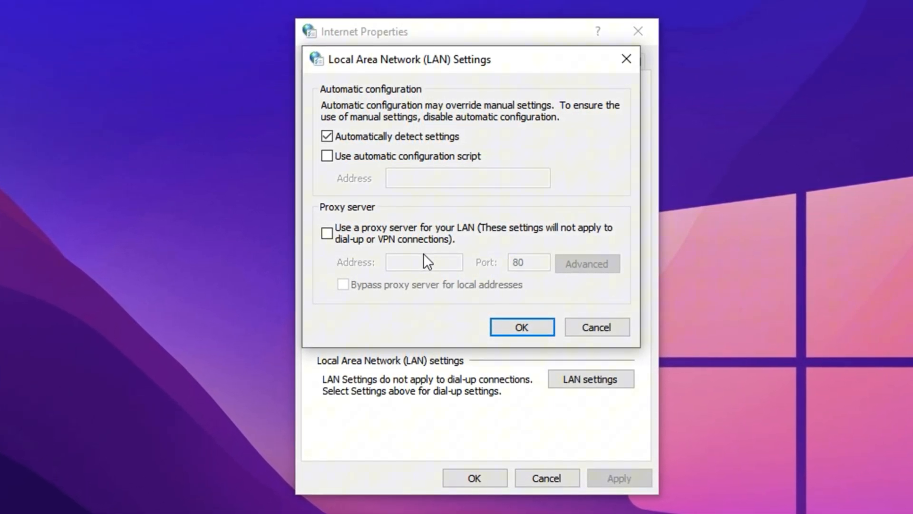
pyautogui.click(521, 325)
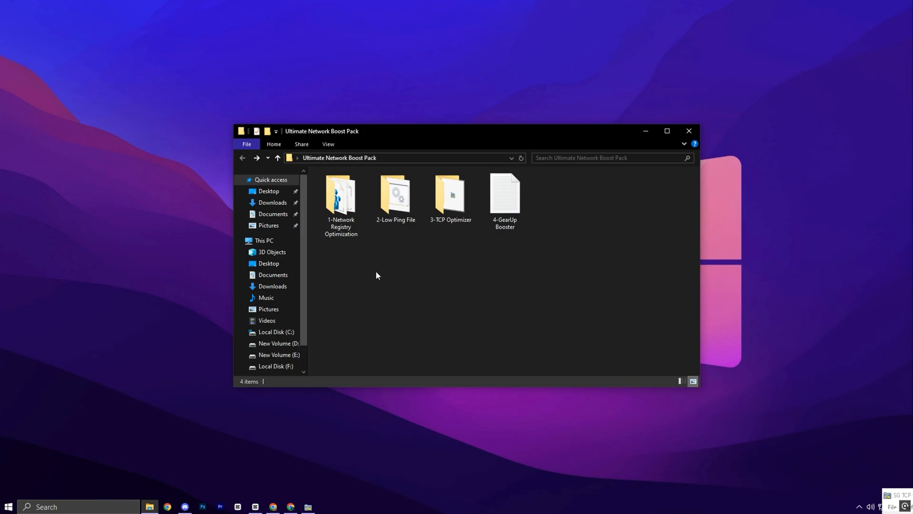
pyautogui.click(292, 506)
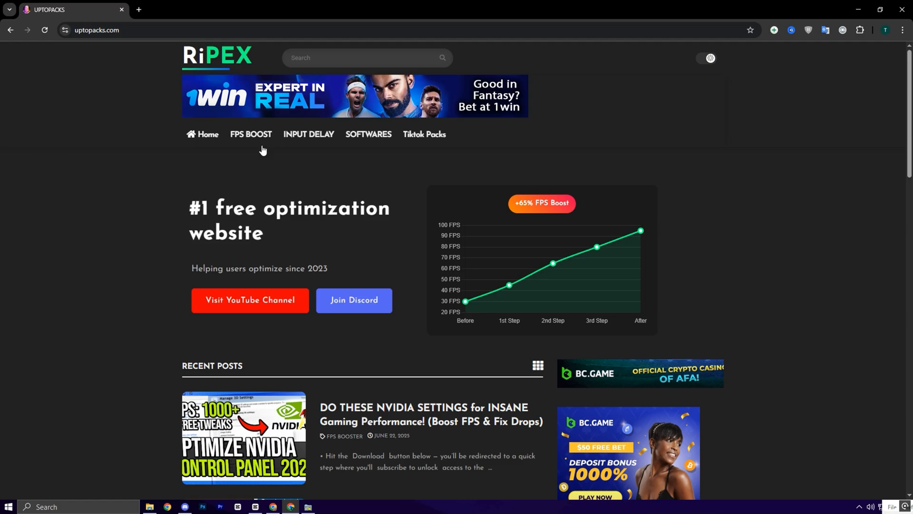
pyautogui.scroll(-5, 255, 180)
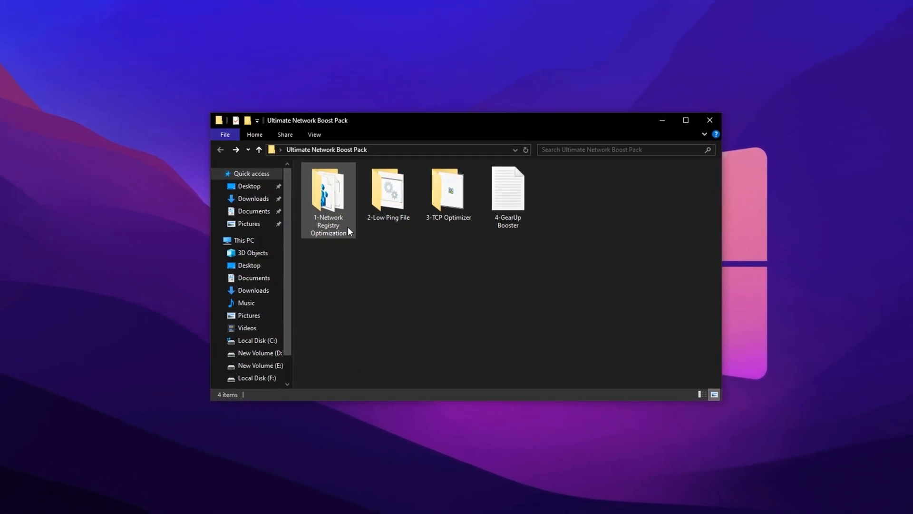
pyautogui.doubleClick(330, 200)
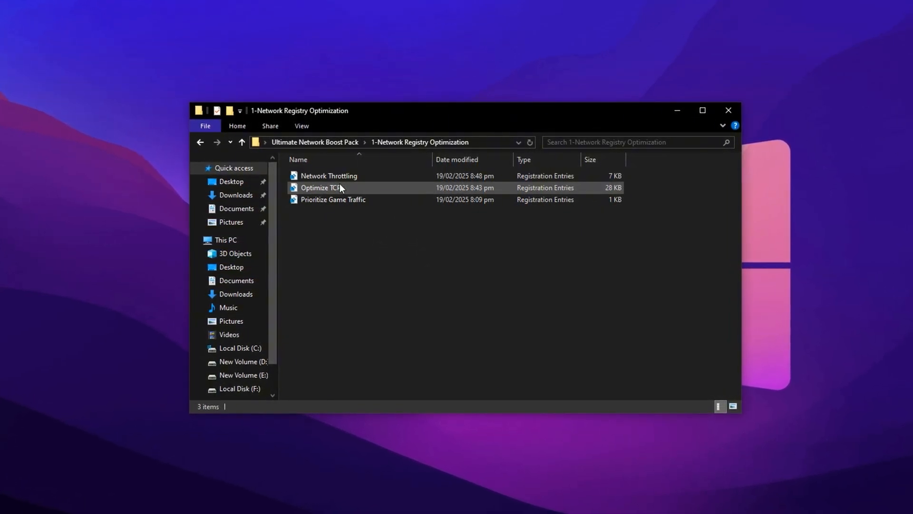
pyautogui.click(339, 187)
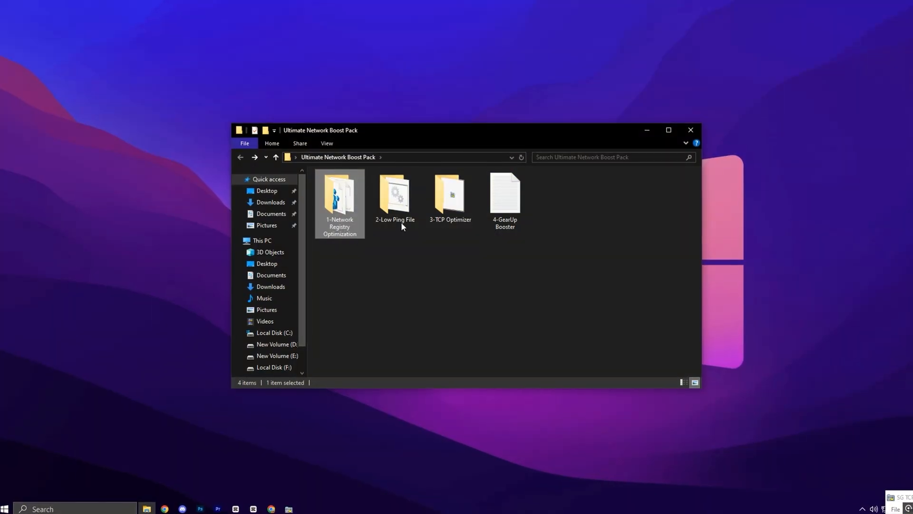
# Enter the '2-Low Ping File' folder and run the 'low ping' batch file as administrator
pyautogui.click(385, 192)
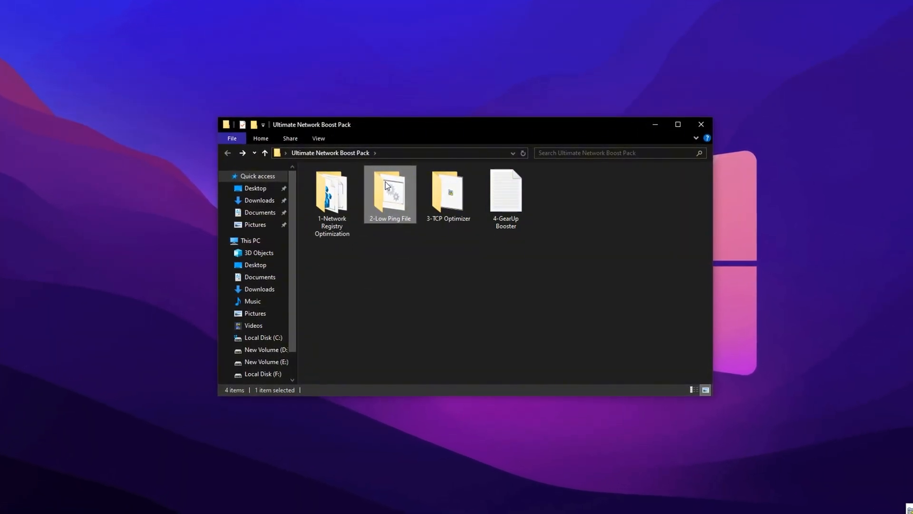
pyautogui.doubleClick(395, 195)
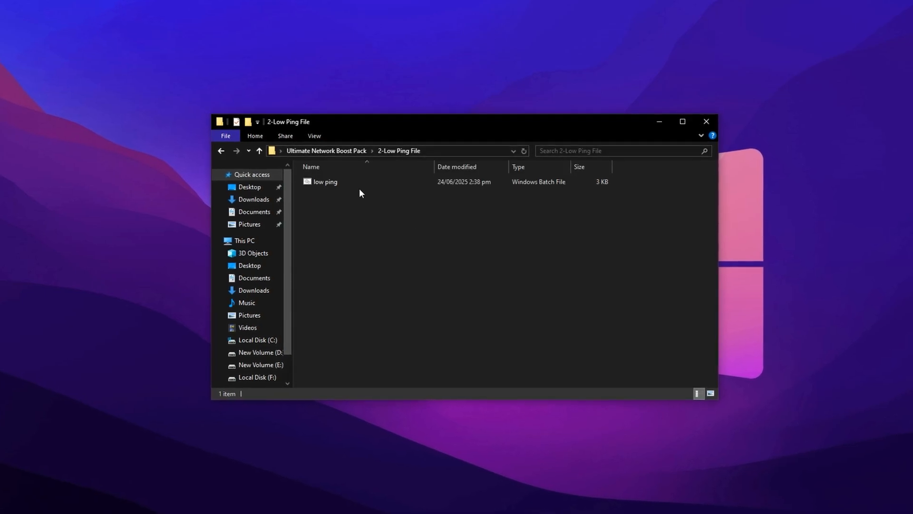
pyautogui.click(328, 181)
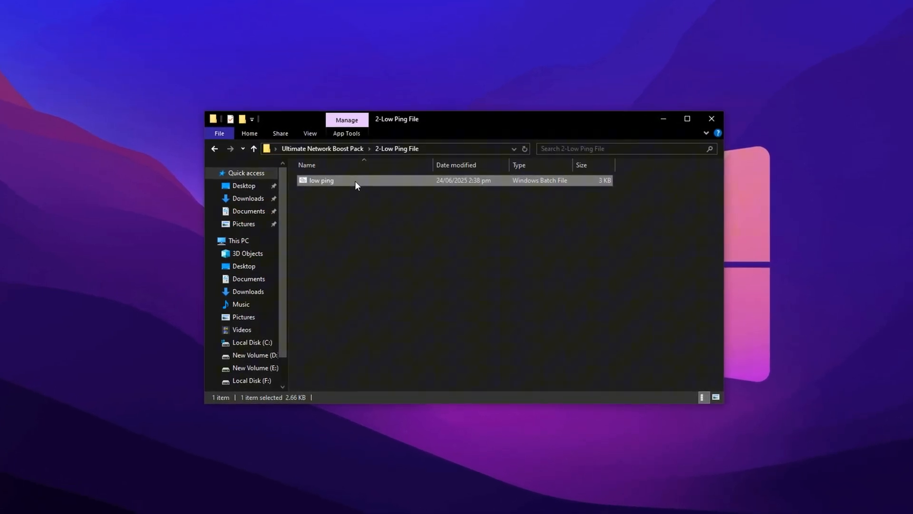
pyautogui.rightClick(353, 181)
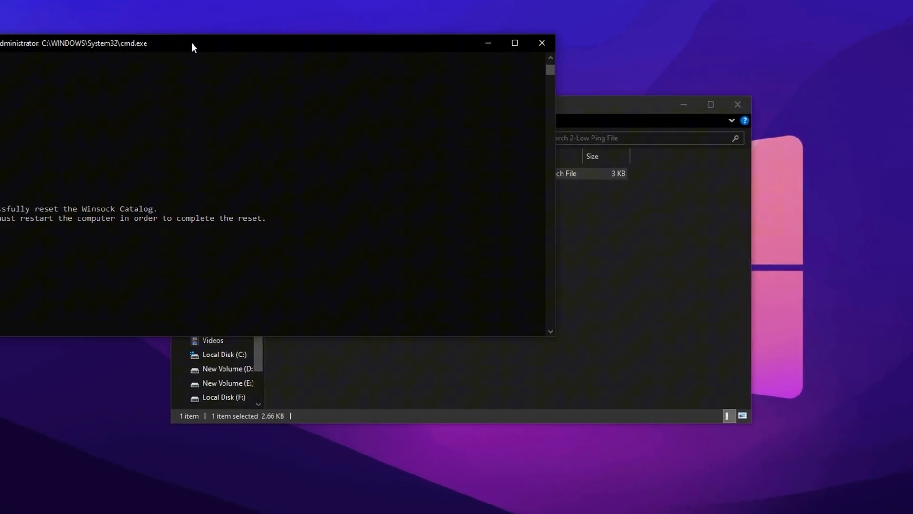
# Let the Winsock reset finish, close the console and go back to the boost pack folder
pyautogui.moveTo(191, 42); pyautogui.dragTo(420, 111)
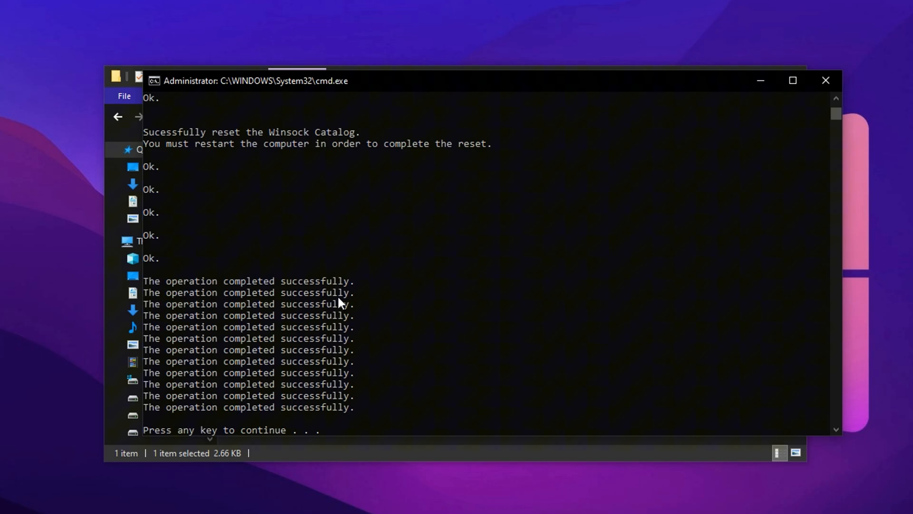
pyautogui.click(759, 76)
pyautogui.press('BackSpace')
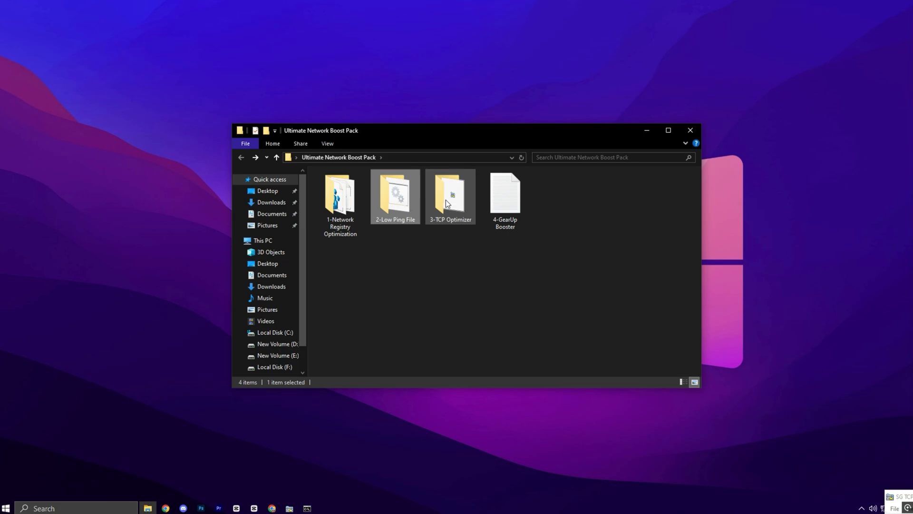
# Launch TCPOptimizer from '3-TCP Optimizer' and choose the Intel(R) 82579LM Gigabit adapter
pyautogui.click(446, 201)
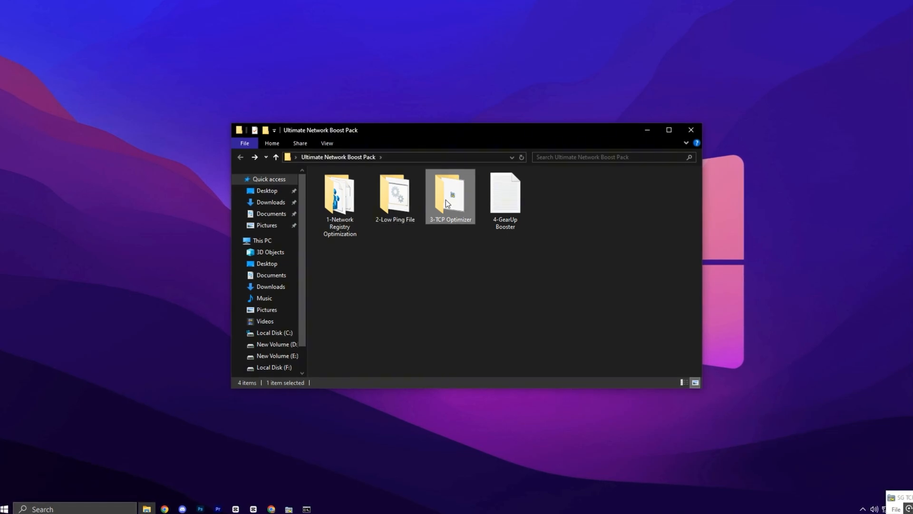
pyautogui.doubleClick(446, 201)
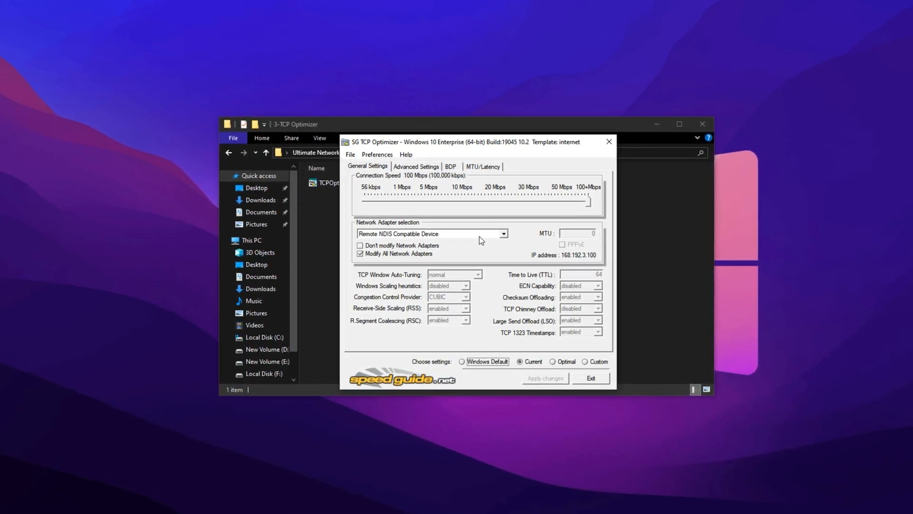
pyautogui.click(504, 234)
pyautogui.click(421, 250)
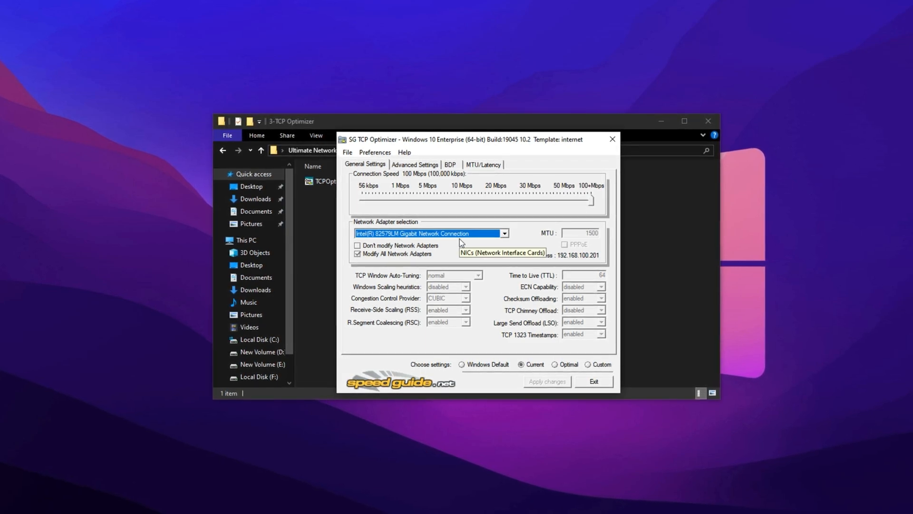
# Adjust the connection speed slider, choose Custom settings and disable TCP Window Auto-Tuning
pyautogui.moveTo(592, 200); pyautogui.dragTo(563, 203)
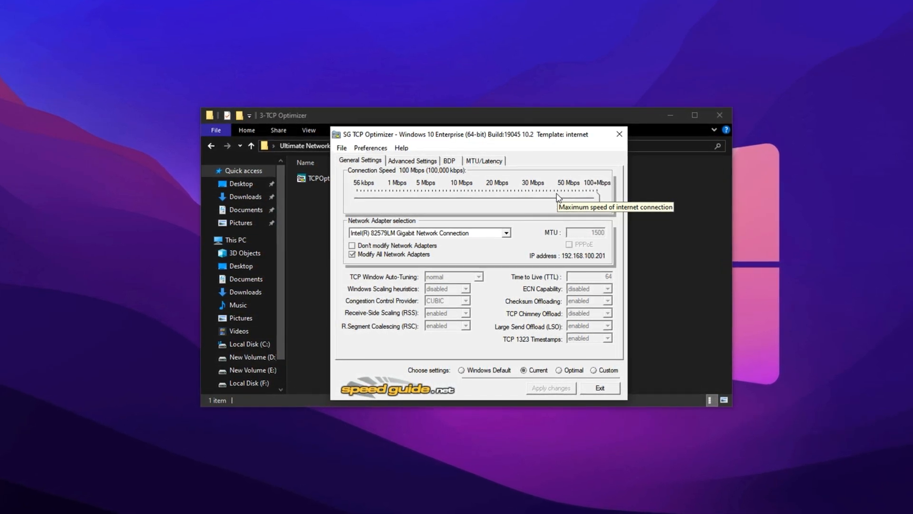
pyautogui.click(597, 372)
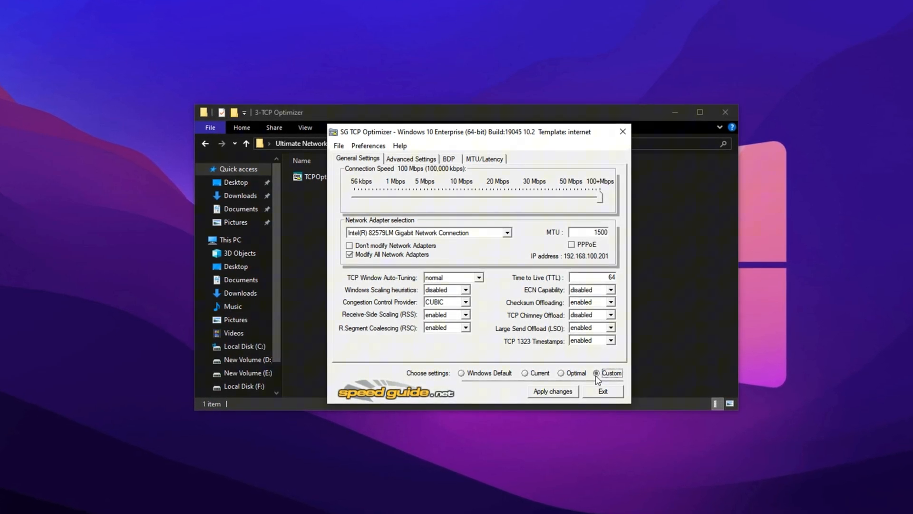
pyautogui.click(449, 278)
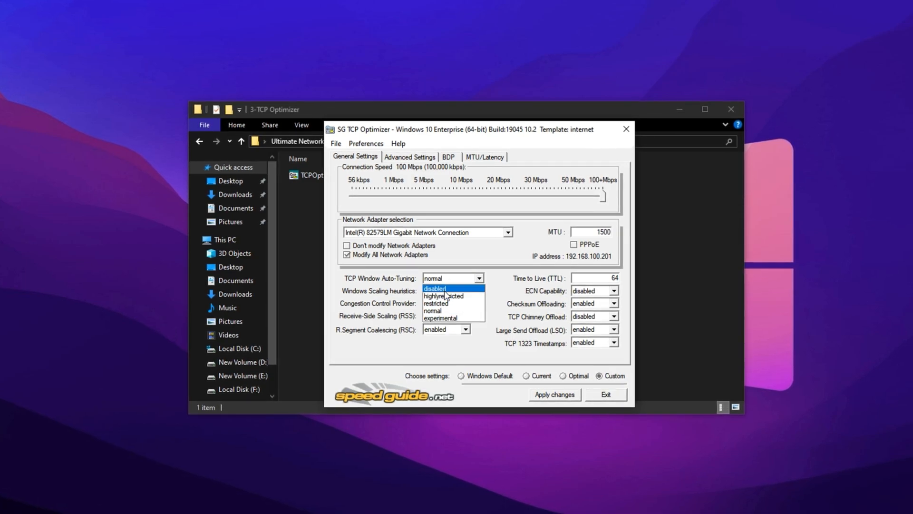
pyautogui.click(437, 289)
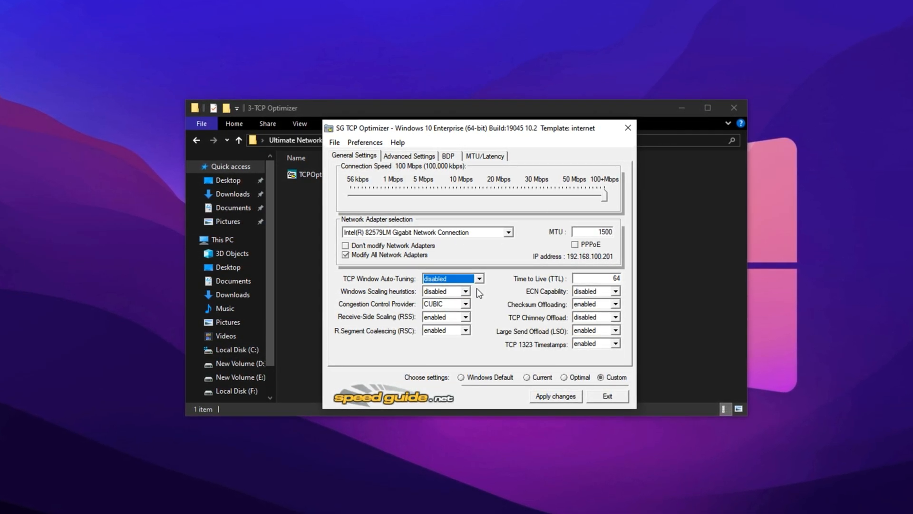
# Keep Windows Scaling heuristics disabled and set the Congestion Control Provider to ctcp
pyautogui.click(444, 294)
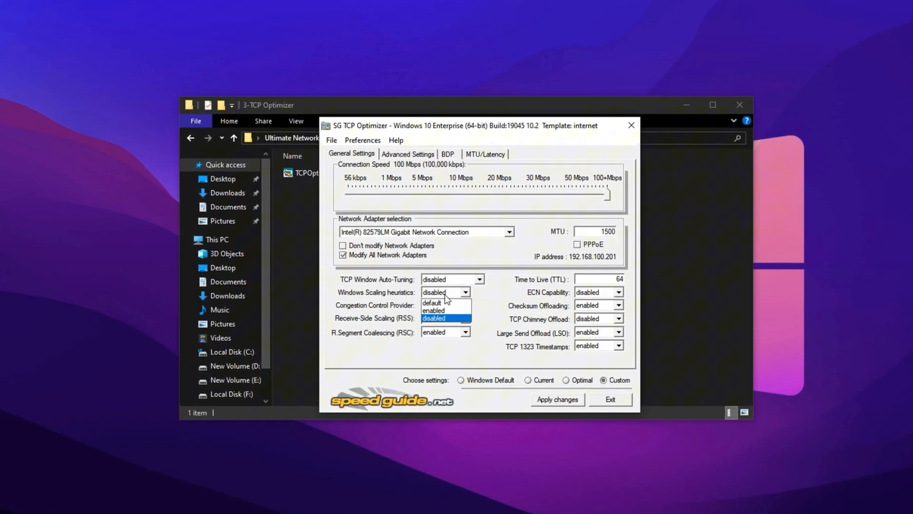
pyautogui.click(445, 295)
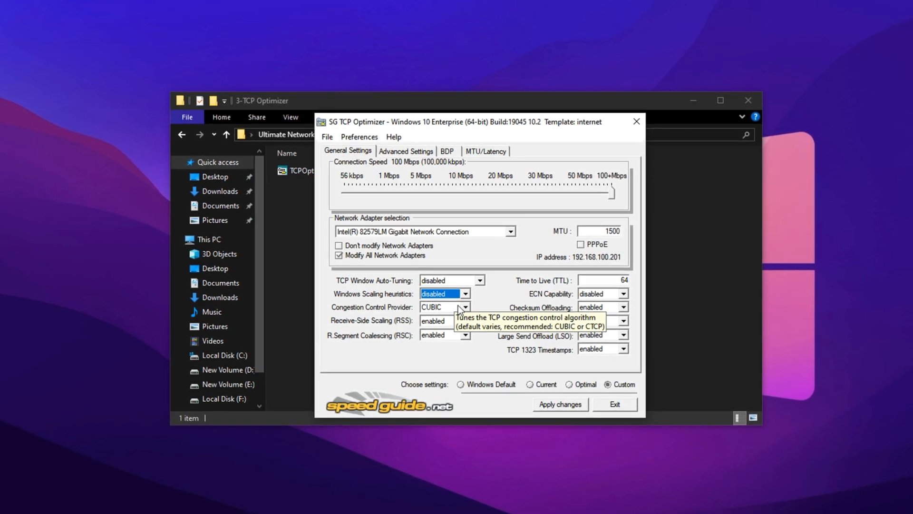
pyautogui.click(463, 307)
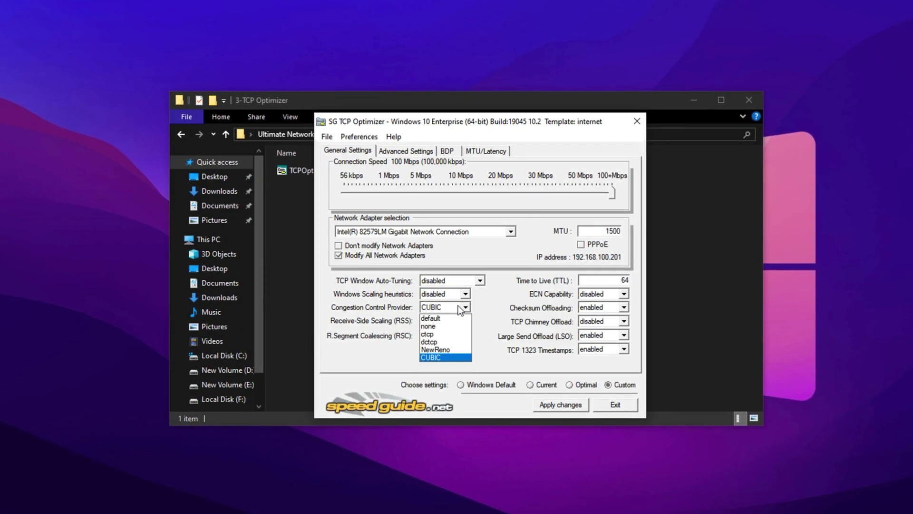
pyautogui.click(432, 334)
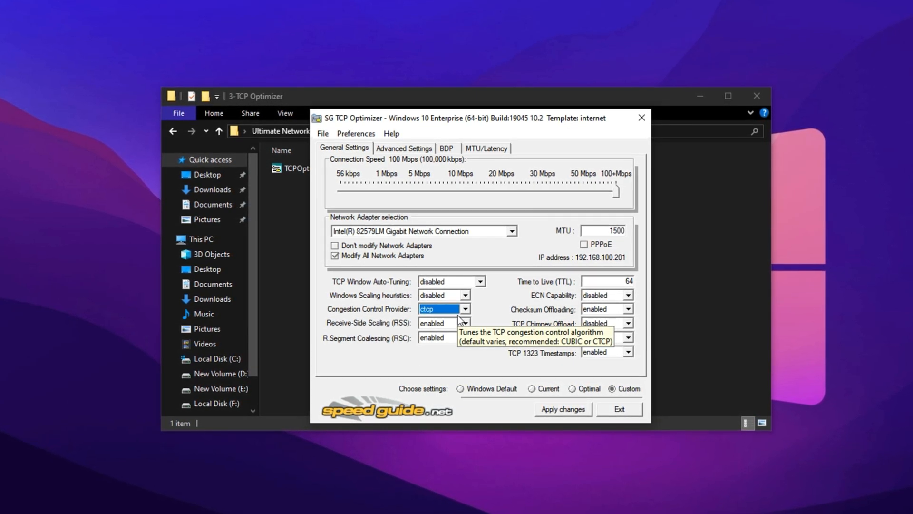
pyautogui.moveTo(443, 308)
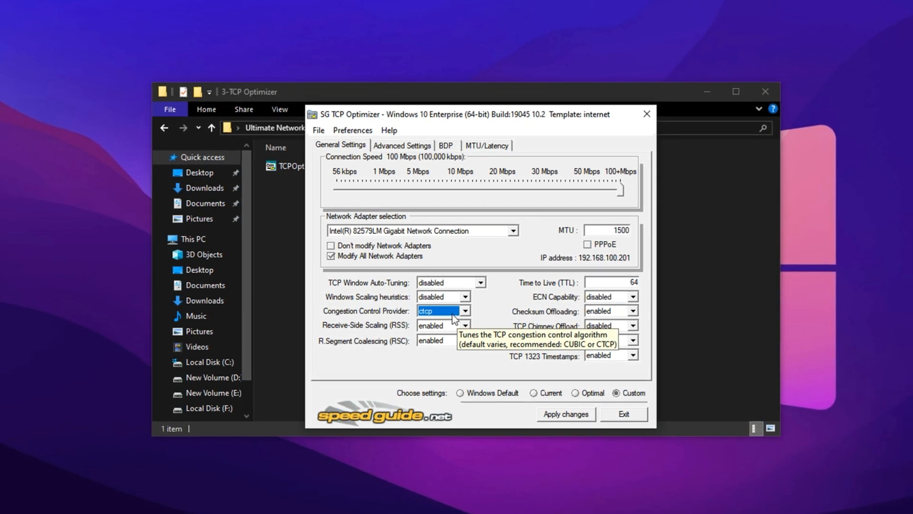
# Set Receive-Side Scaling and Receive Segment Coalescing to disabled
pyautogui.click(430, 329)
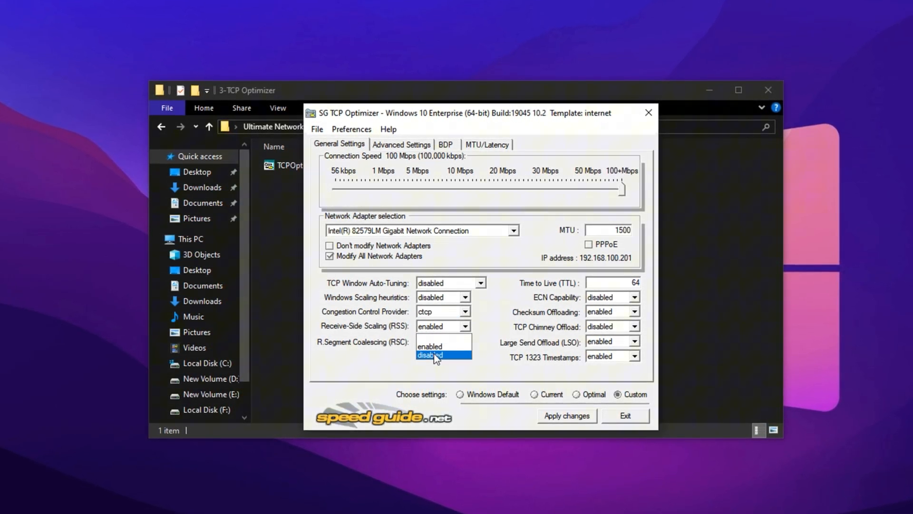
pyautogui.click(438, 348)
pyautogui.click(437, 370)
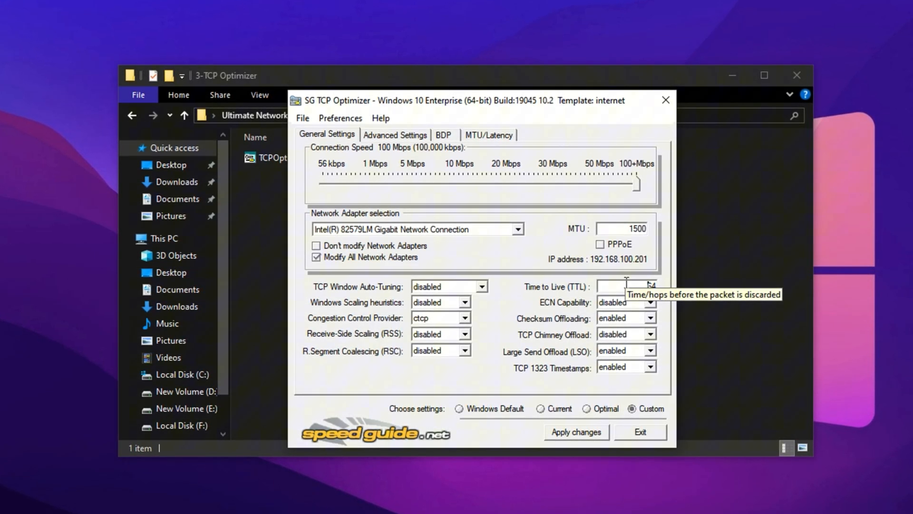
pyautogui.moveTo(625, 303)
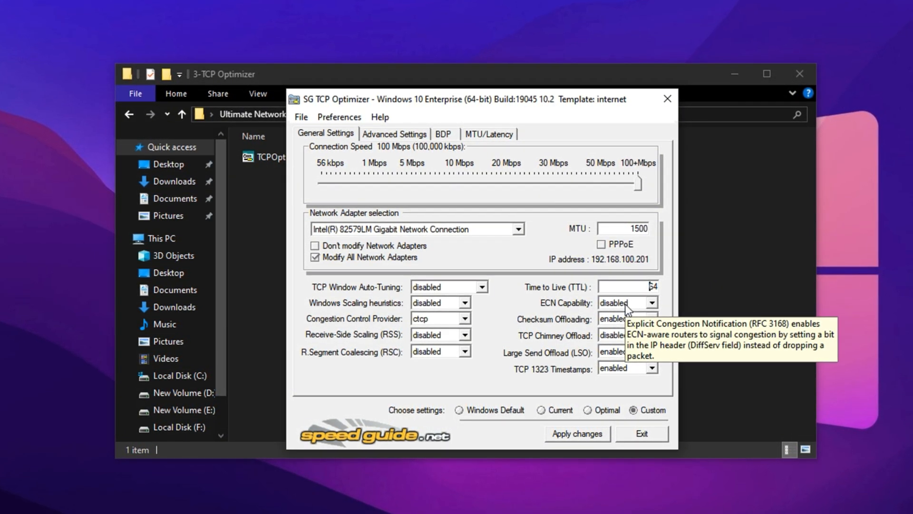
# Disable Checksum Offloading and Large Send Offload, leaving TCP 1323 Timestamps enabled
pyautogui.click(623, 319)
pyautogui.click(621, 341)
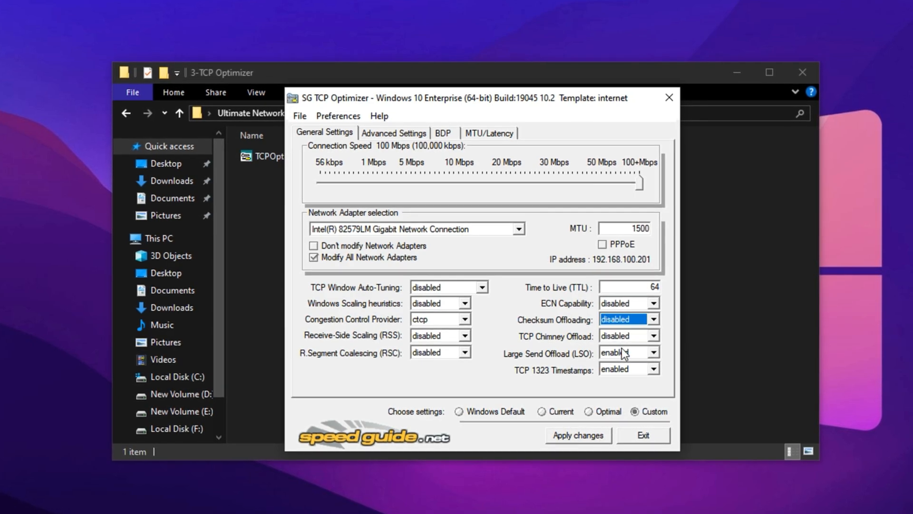
pyautogui.click(625, 352)
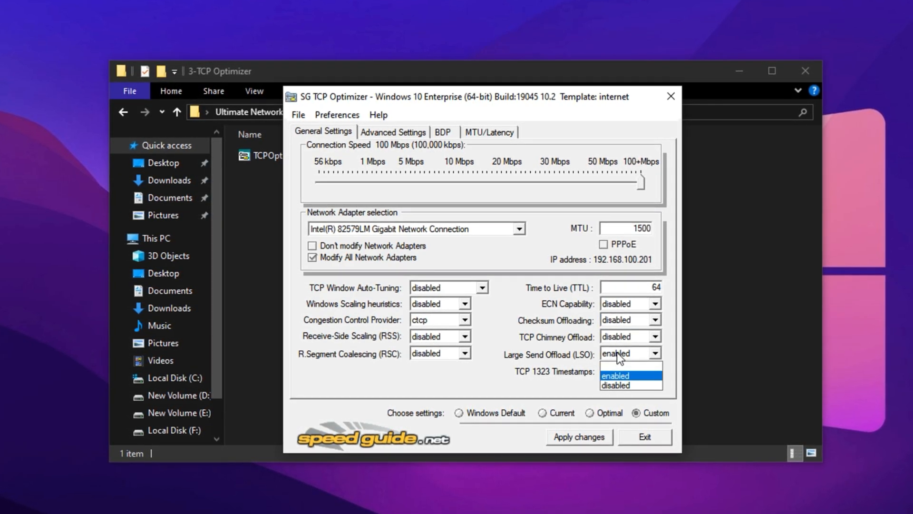
pyautogui.click(619, 380)
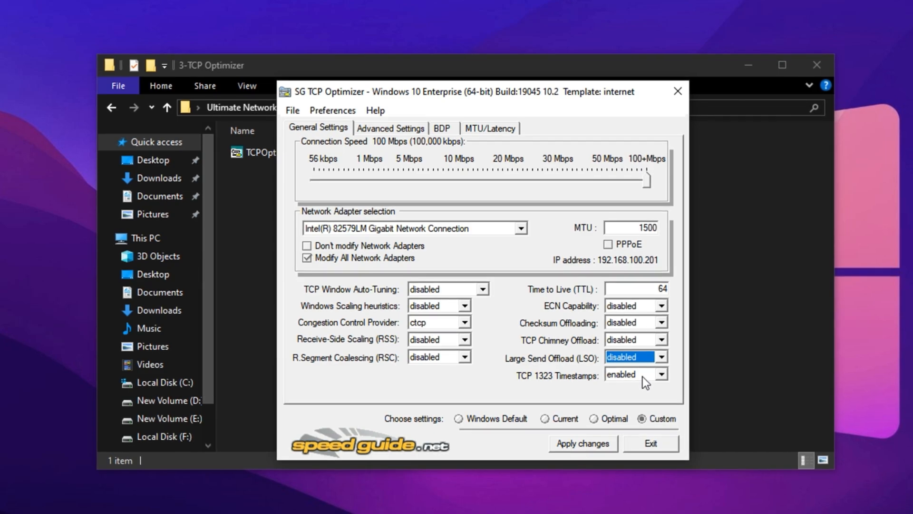
pyautogui.click(642, 376)
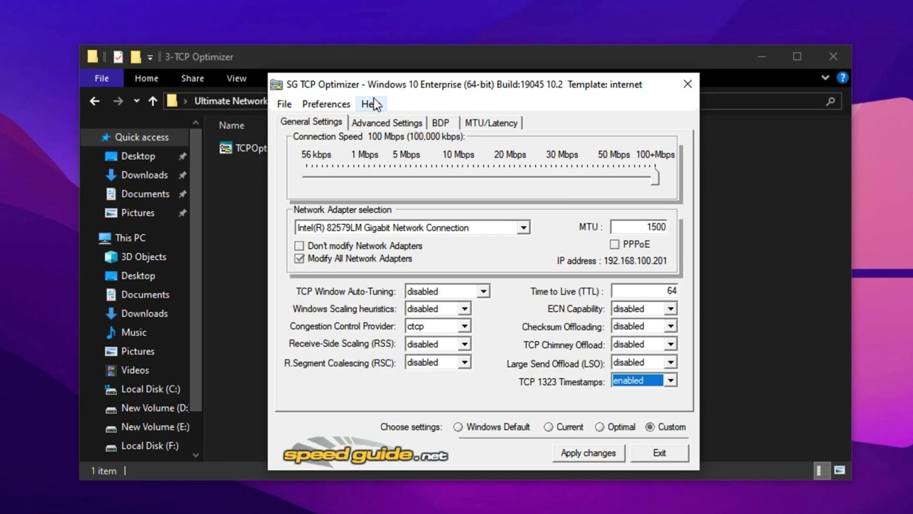
# In Advanced Settings keep NetworkThrottlingIndex at disabled: ffffffff and set SystemResponsiveness to gaming: 0
pyautogui.click(386, 122)
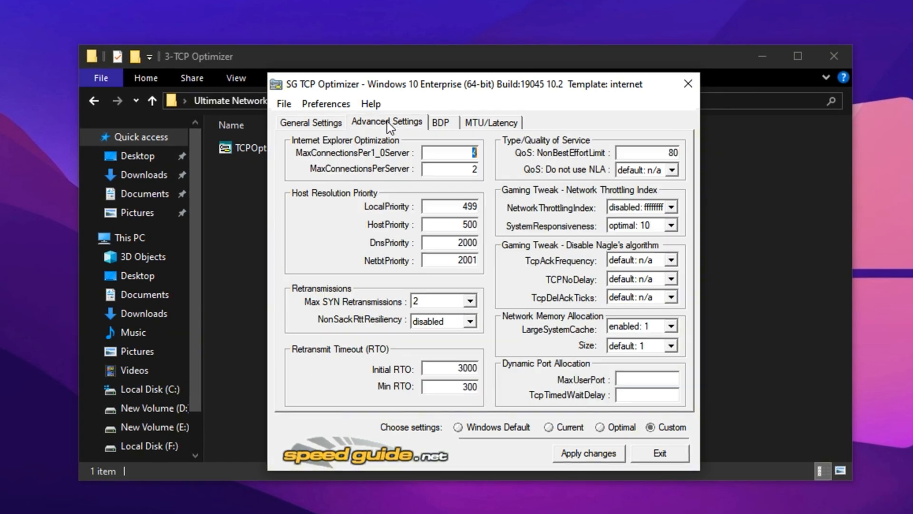
pyautogui.click(651, 210)
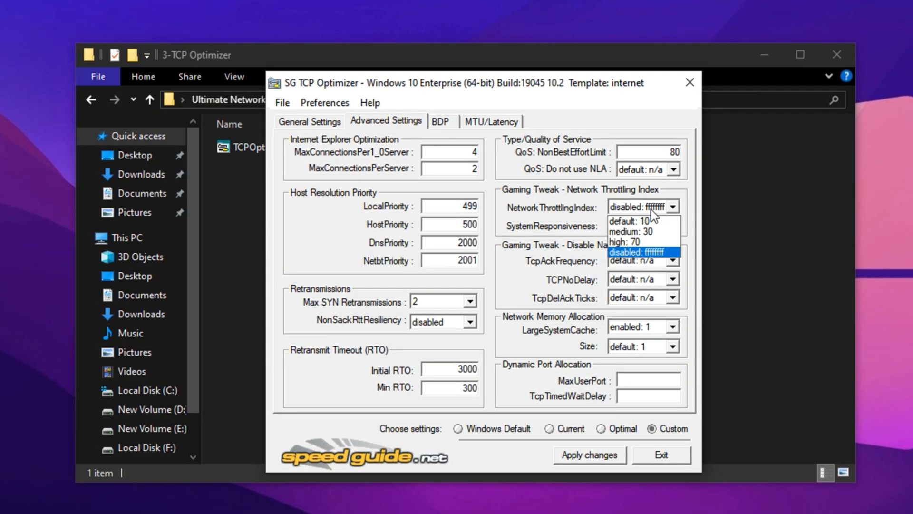
pyautogui.click(652, 210)
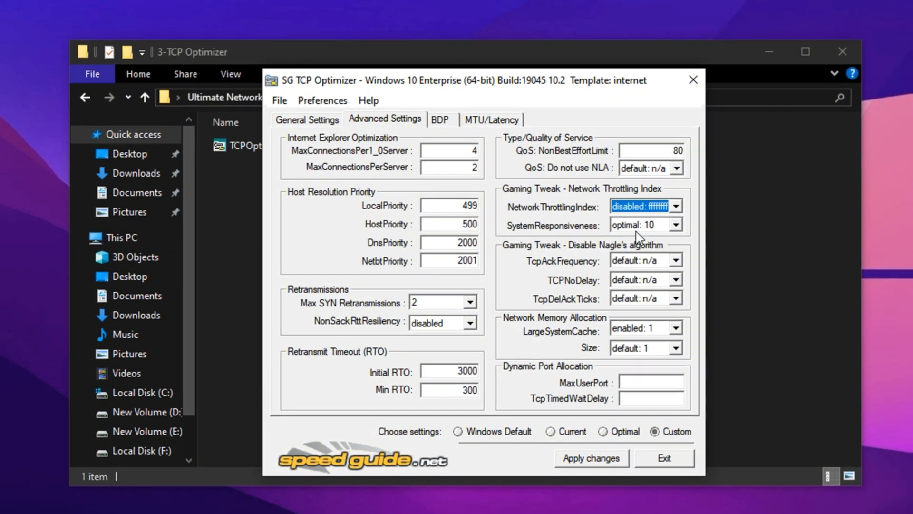
pyautogui.click(635, 226)
pyautogui.click(632, 239)
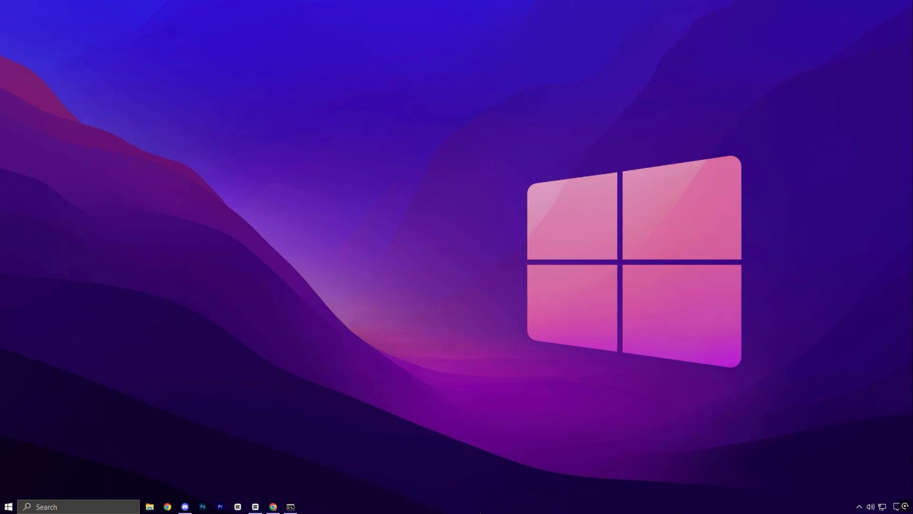
# Launch Task Manager from the taskbar and start Resource Monitor from its Performance page
pyautogui.rightClick(491, 510)
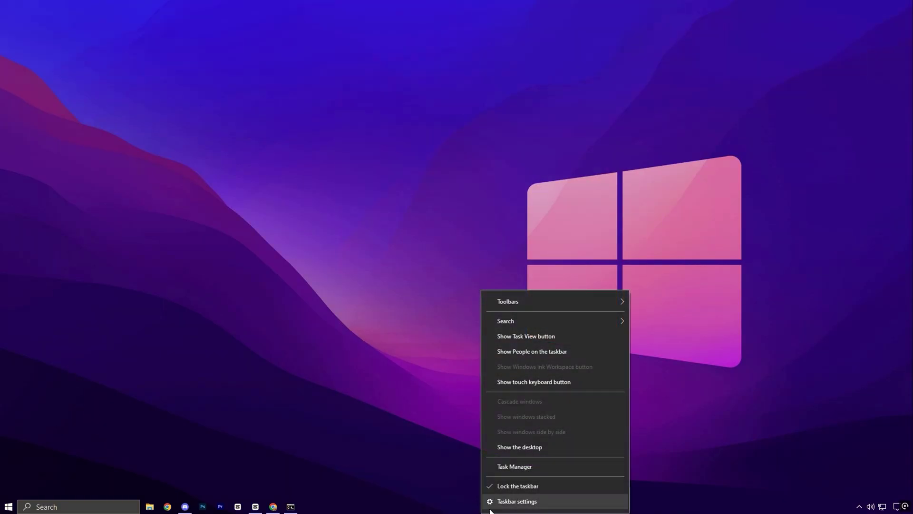
pyautogui.click(497, 468)
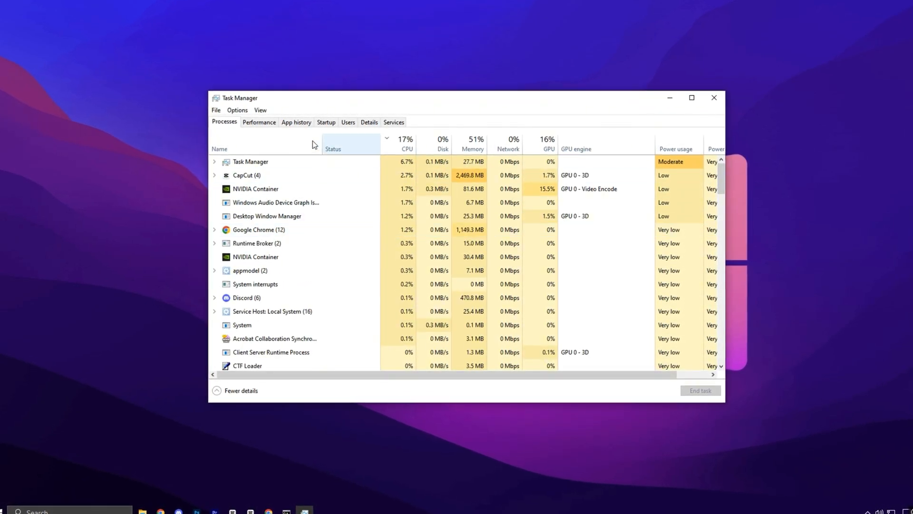
pyautogui.click(250, 123)
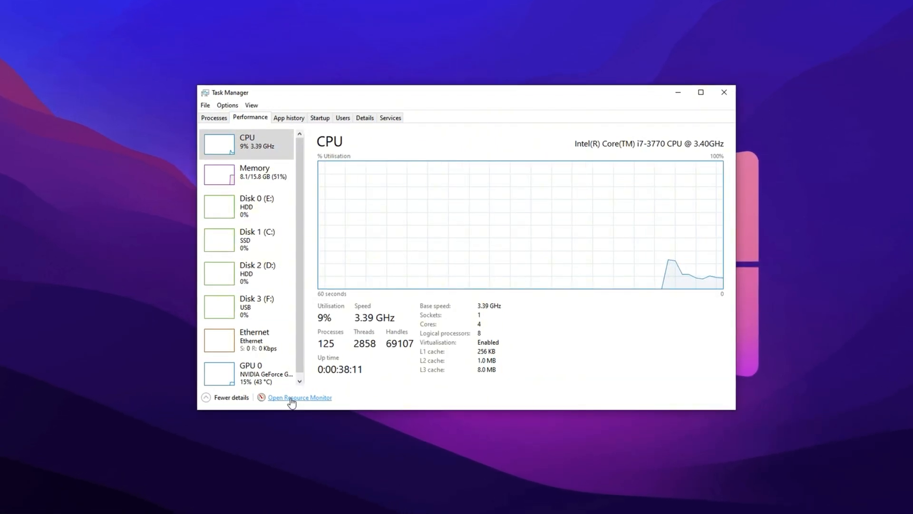
pyautogui.click(292, 398)
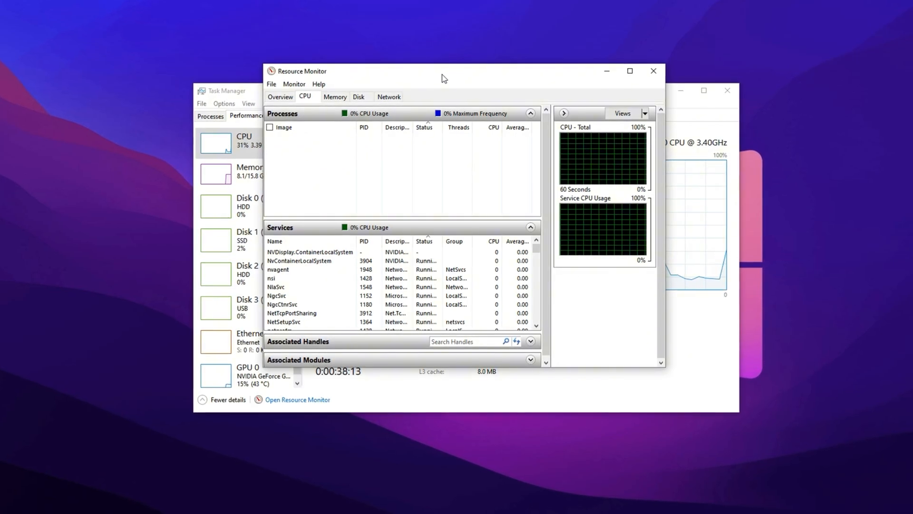
pyautogui.moveTo(442, 77); pyautogui.dragTo(471, 109)
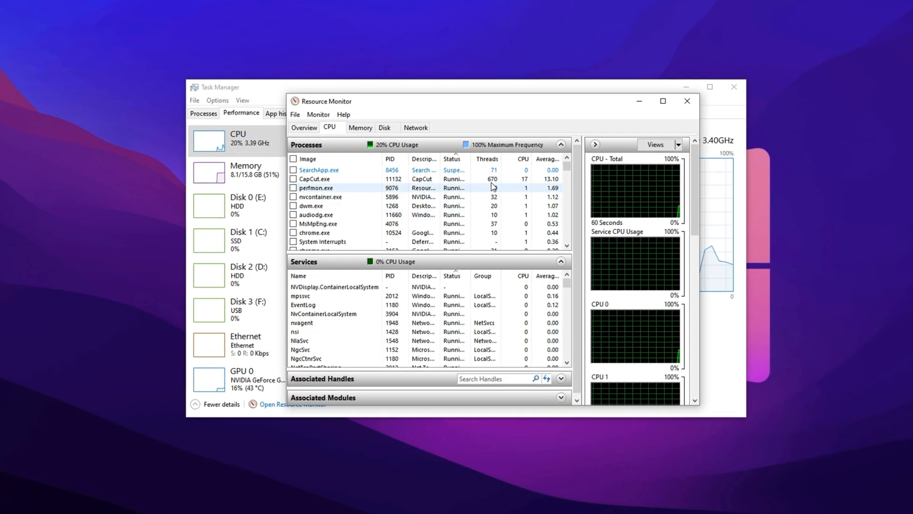
pyautogui.scroll(-5, 456, 307)
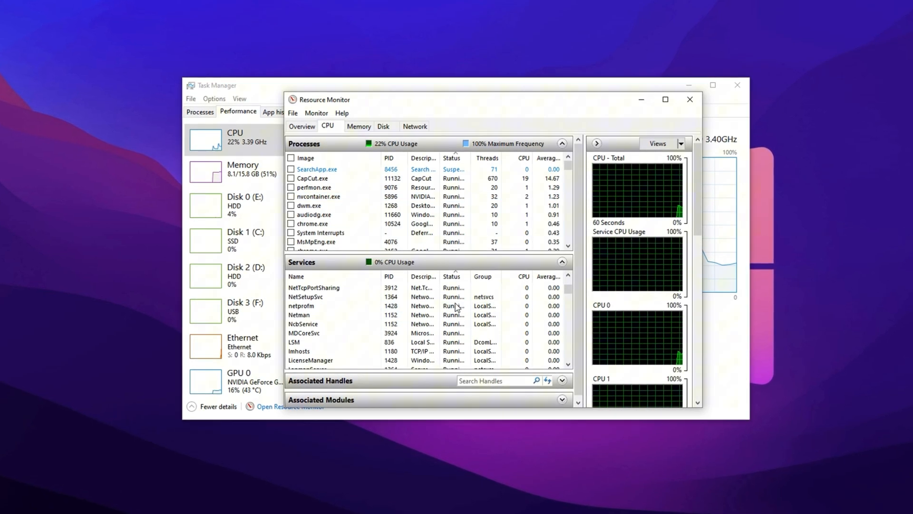
# Switch Resource Monitor to the Network view listing per-process network activity
pyautogui.click(415, 127)
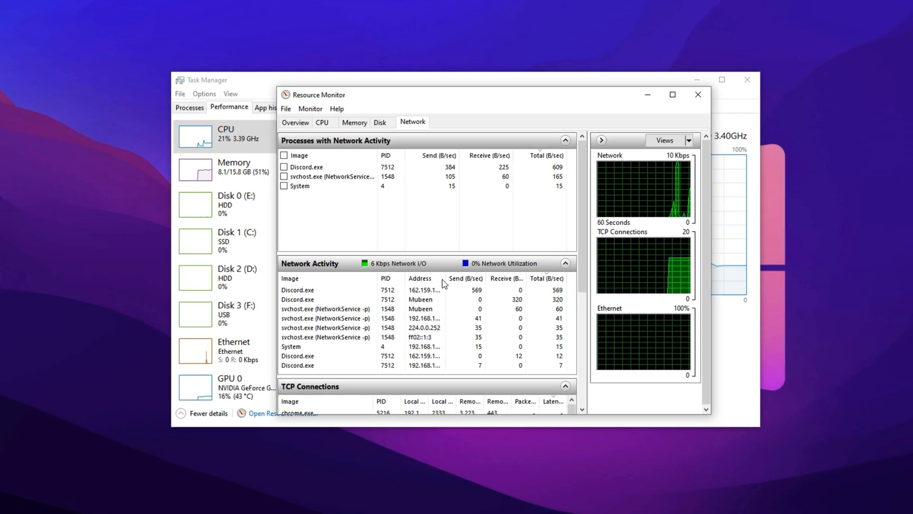
pyautogui.moveTo(582, 256); pyautogui.dragTo(576, 325)
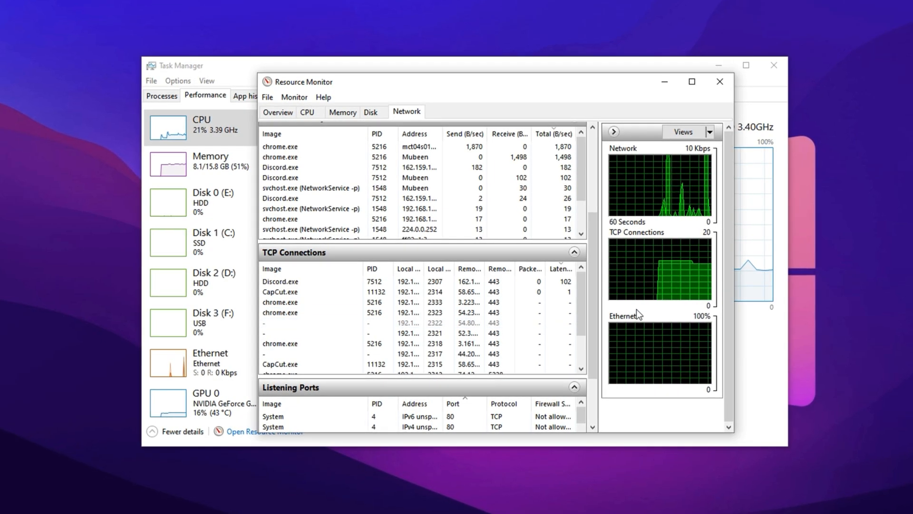
pyautogui.moveTo(590, 310); pyautogui.dragTo(590, 143)
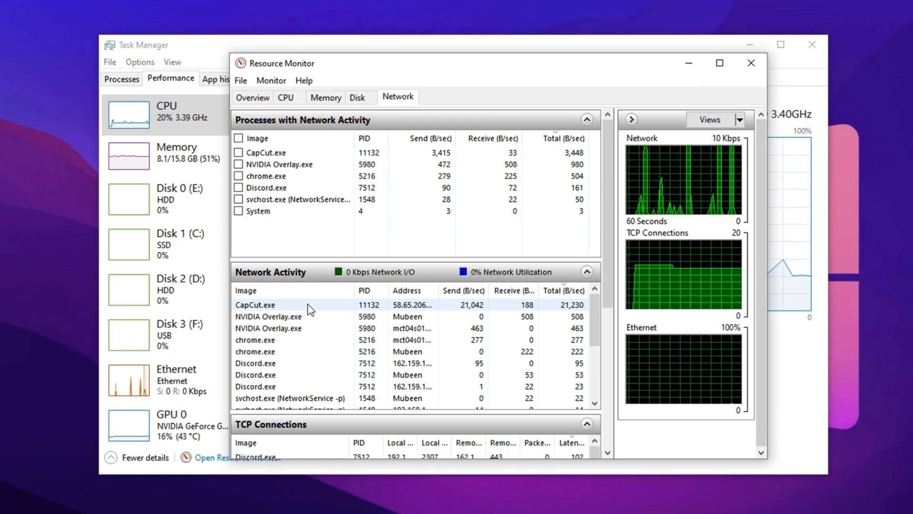
# Review the End Process actions for chrome.exe and dismiss them
pyautogui.rightClick(265, 179)
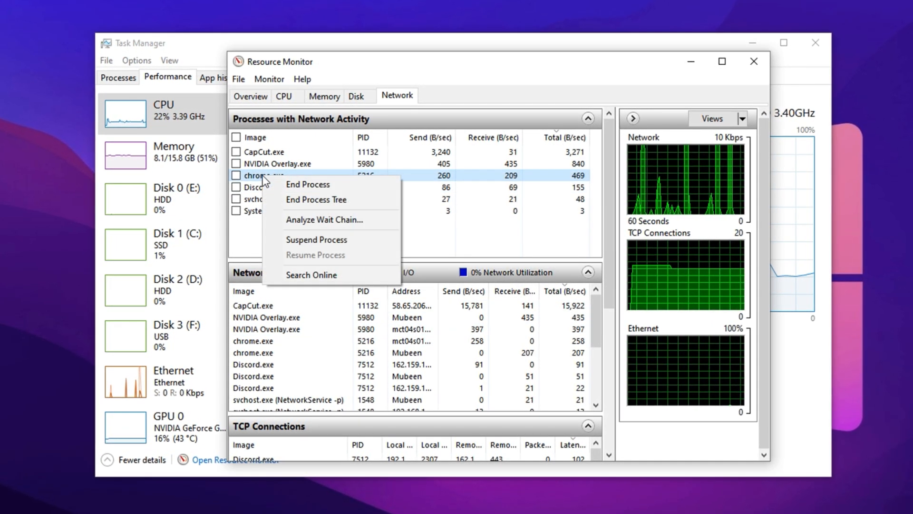
pyautogui.click(235, 250)
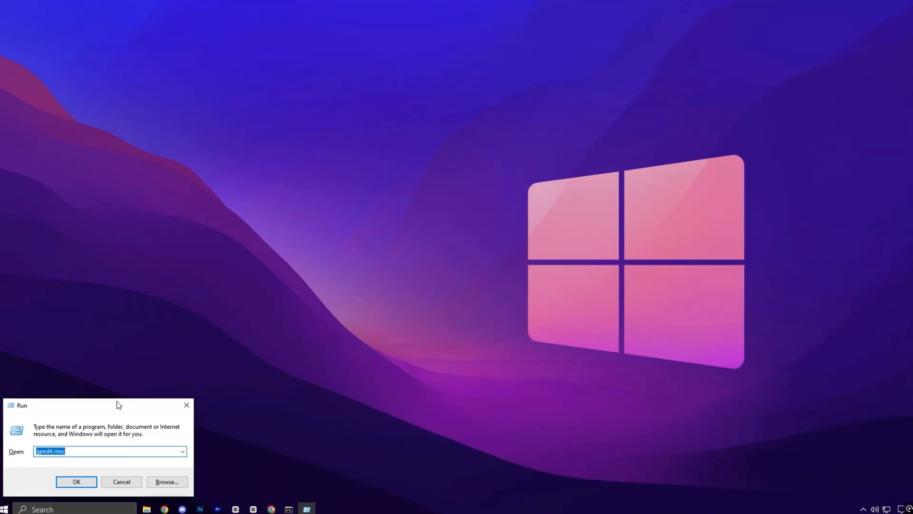
# Launch the Local Group Policy Editor via gpedit.msc and expand Computer Configuration
pyautogui.moveTo(118, 405); pyautogui.dragTo(482, 187)
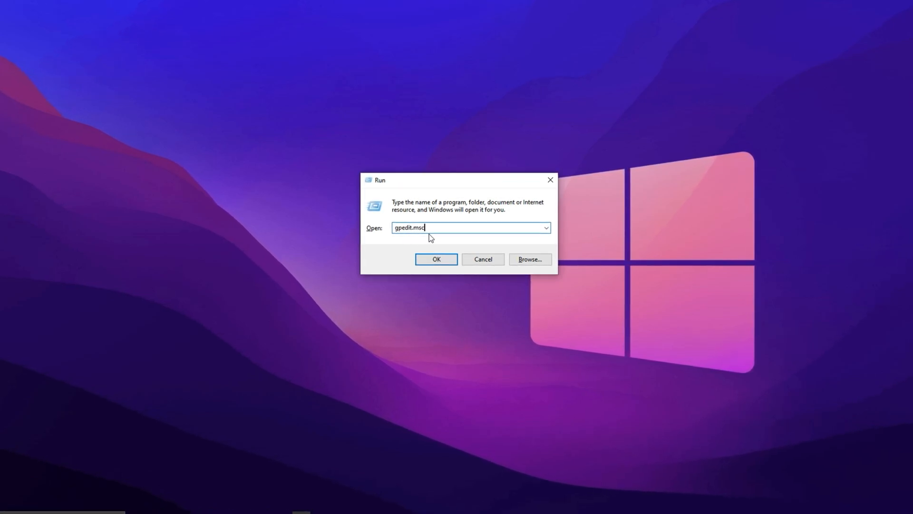
pyautogui.click(437, 259)
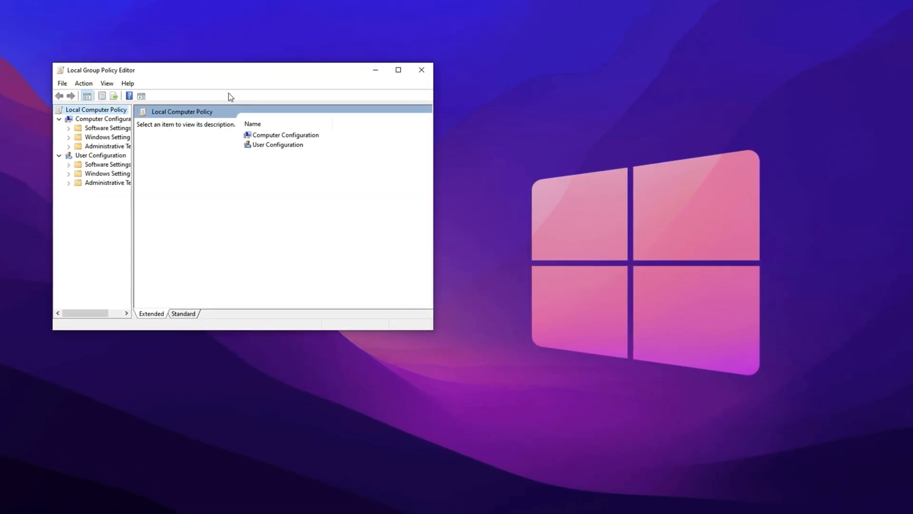
pyautogui.moveTo(194, 76)
pyautogui.mouseDown()
pyautogui.moveTo(444, 121)
pyautogui.moveTo(422, 116)
pyautogui.mouseUp()
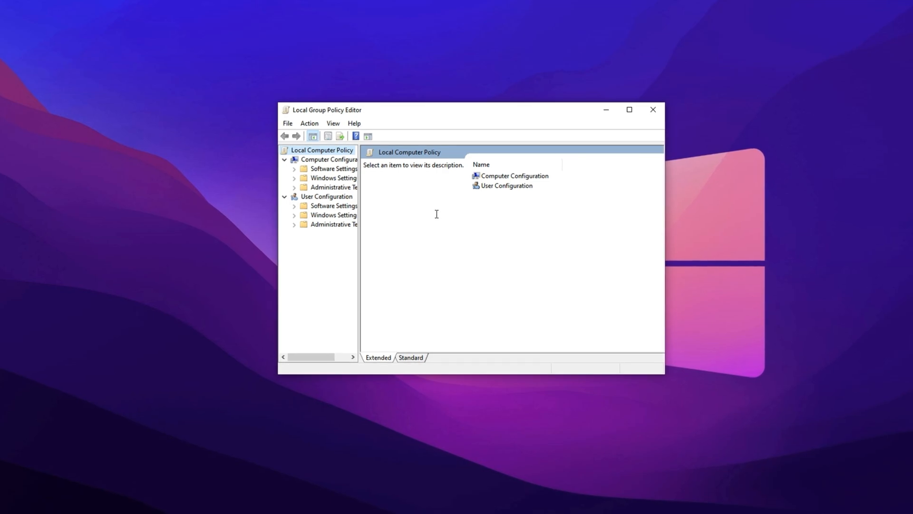
pyautogui.click(325, 159)
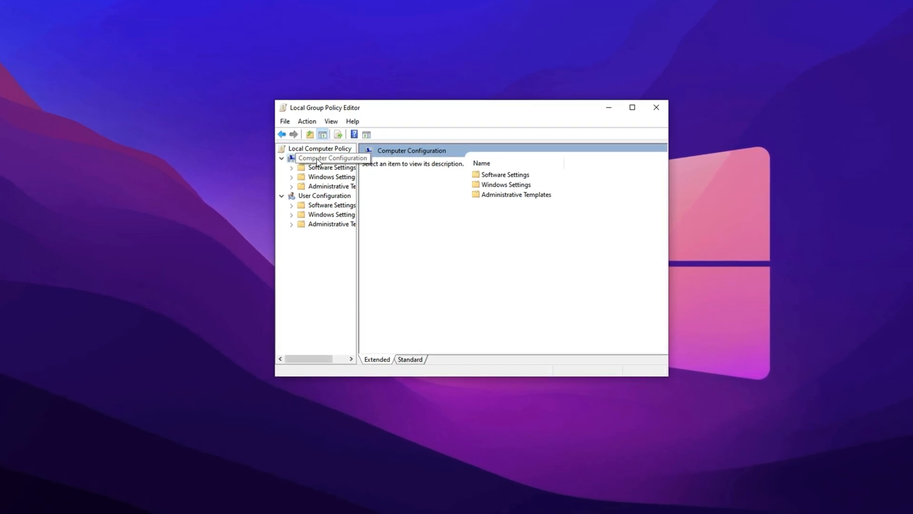
# Navigate Administrative Templates > Network > QoS Packet Scheduler to the Limit reservable bandwidth policy
pyautogui.doubleClick(493, 195)
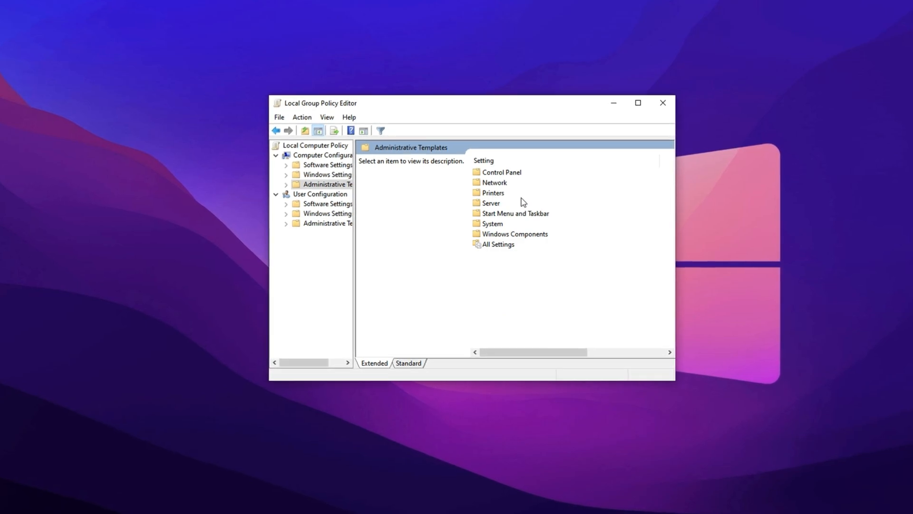
pyautogui.doubleClick(494, 183)
pyautogui.scroll(-2, 520, 298)
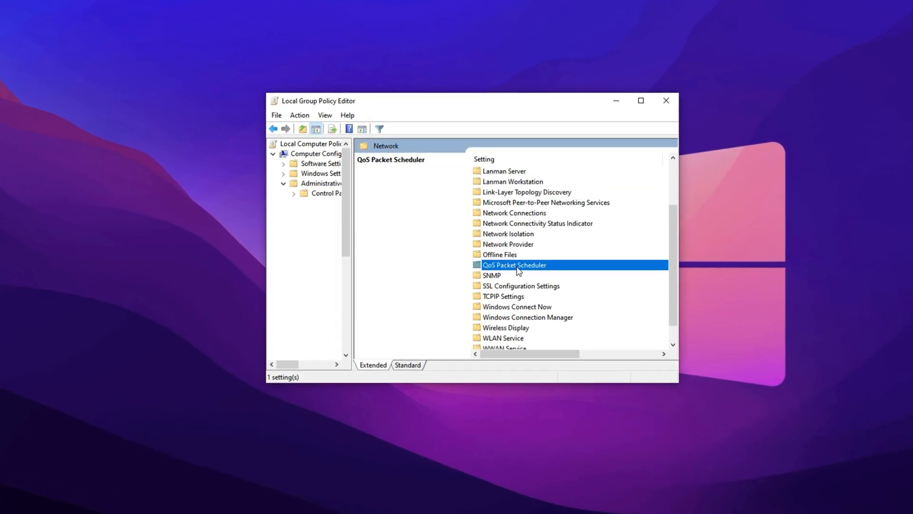
pyautogui.doubleClick(510, 268)
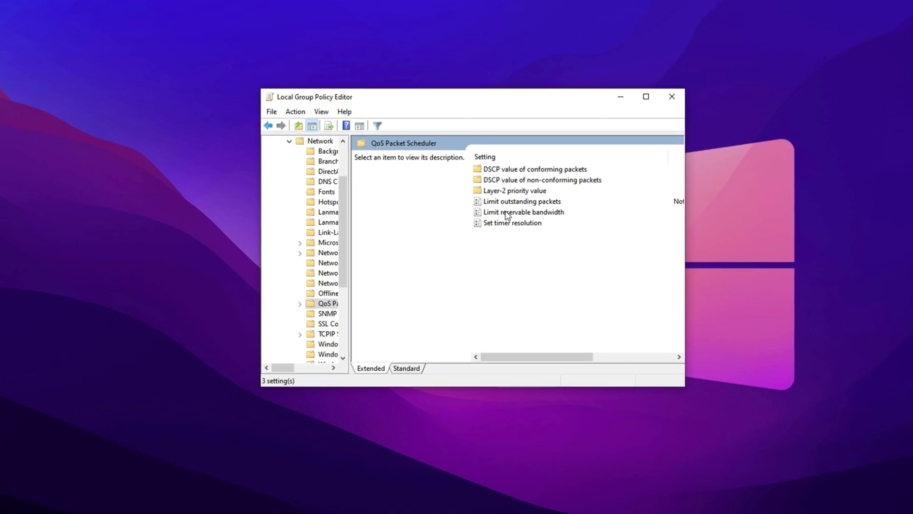
pyautogui.doubleClick(508, 212)
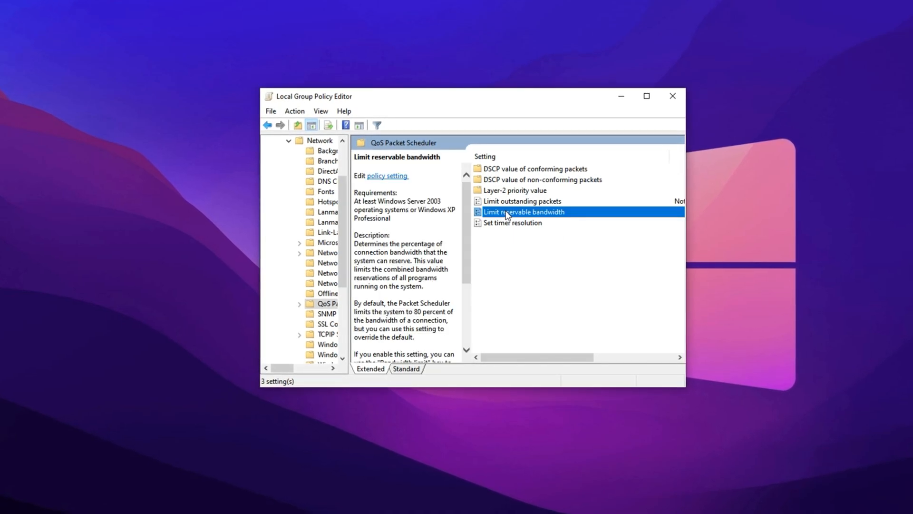
# Select the current 80 percent bandwidth limit so it can be replaced with 90
pyautogui.moveTo(147, 35); pyautogui.dragTo(464, 110)
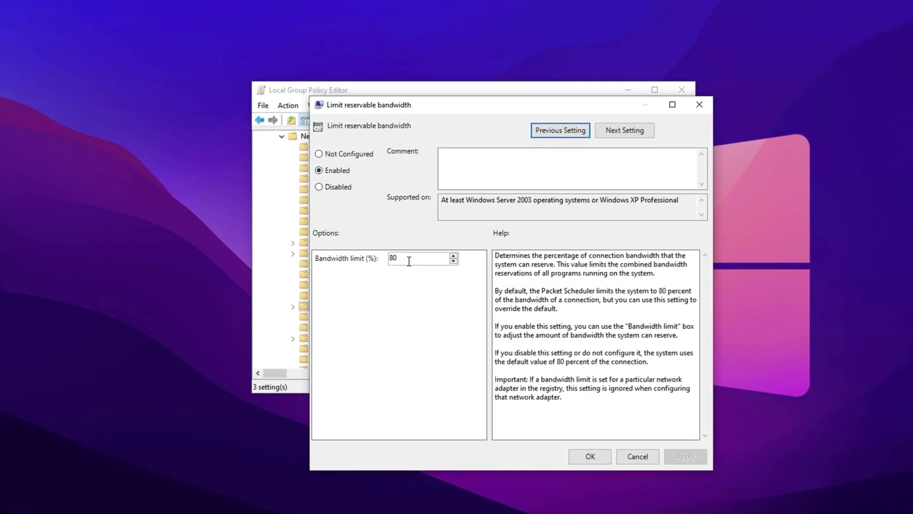
pyautogui.doubleClick(394, 258)
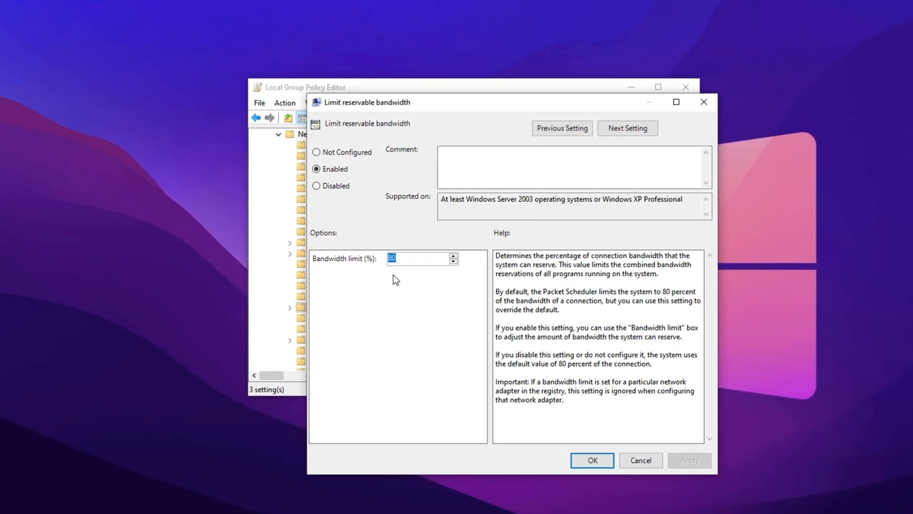
pyautogui.write('90')
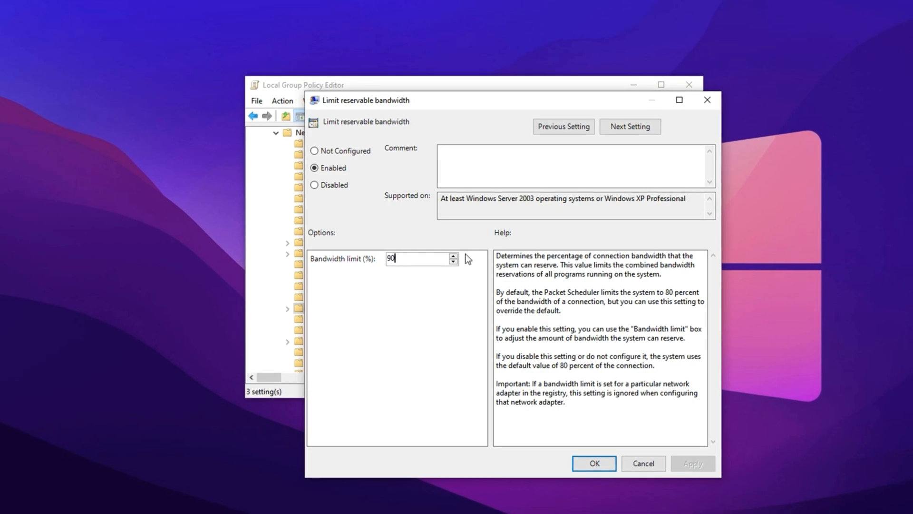